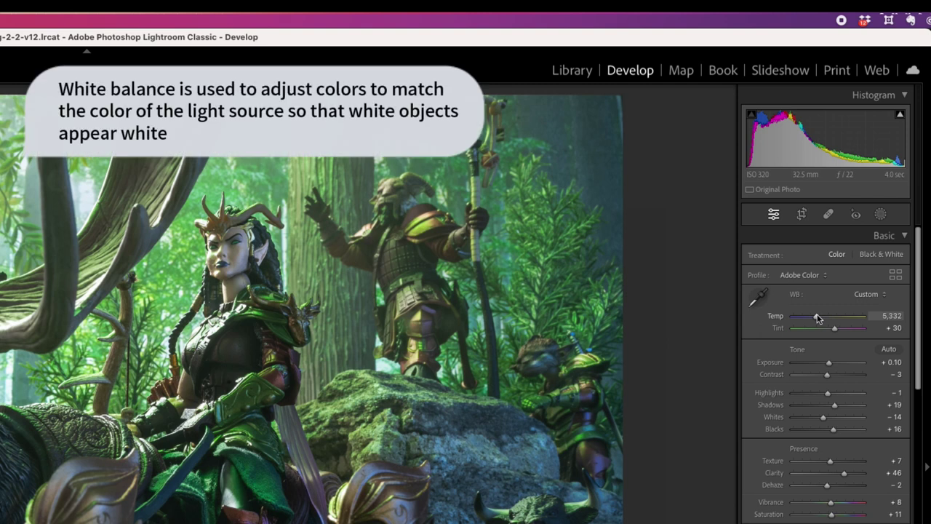
Step: Compare warmer and cooler color temperatures, set the temperature to 5,135, and view the available white balance presets
{"action": "left_click", "coordinate": [816, 318]}
{"action": "mouse_move", "coordinate": [816, 318]}
{"action": "left_mouse_down"}
{"action": "mouse_move", "coordinate": [801, 318]}
{"action": "mouse_move", "coordinate": [833, 318]}
{"action": "left_mouse_up"}
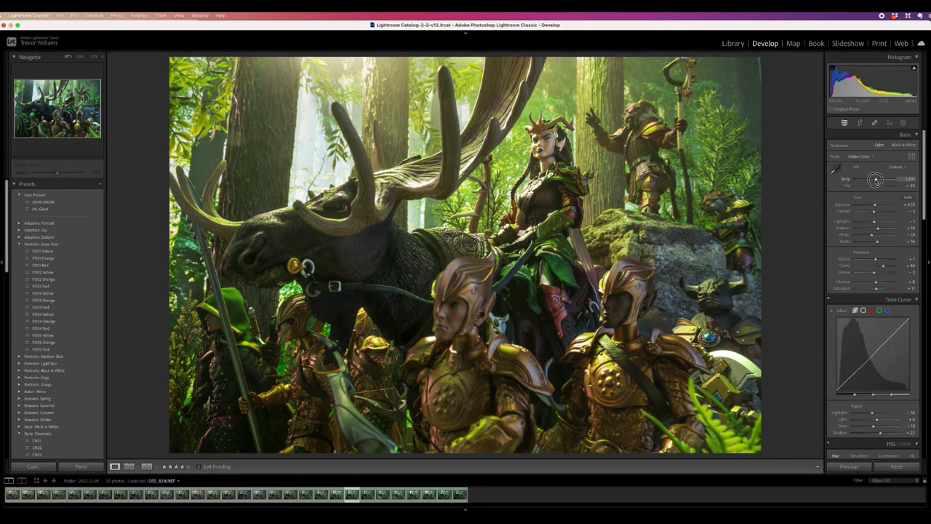
{"action": "left_click_drag", "start_coordinate": [875, 180], "coordinate": [867, 180]}
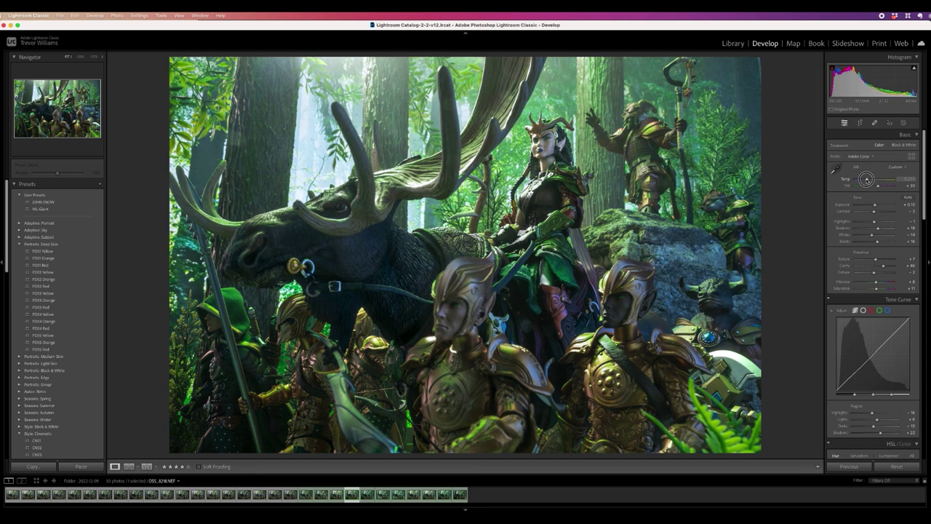
{"action": "left_click_drag", "start_coordinate": [866, 180], "coordinate": [867, 179]}
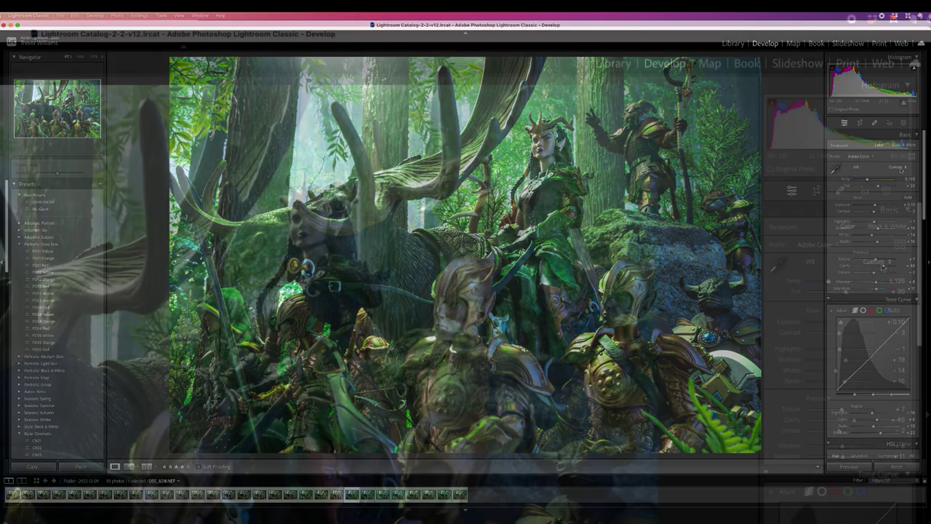
{"action": "left_click", "coordinate": [895, 167]}
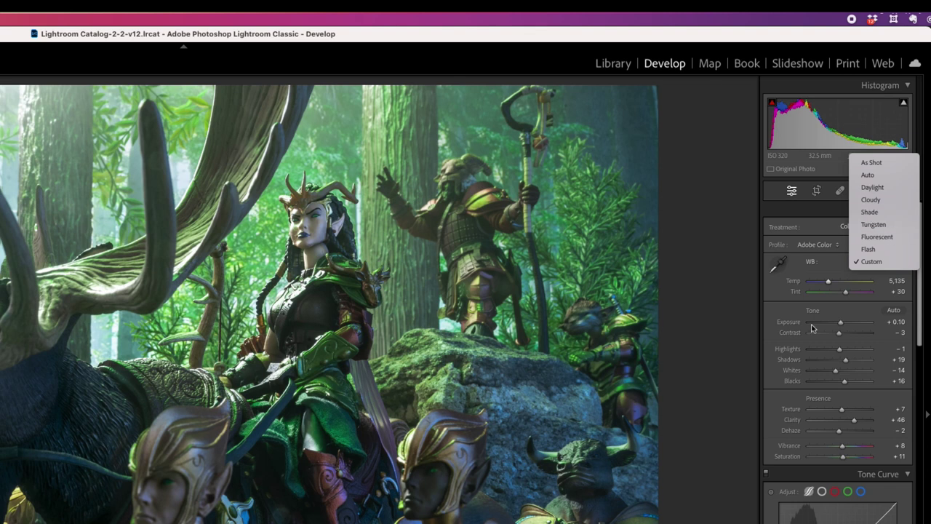
{"action": "left_click", "coordinate": [770, 310]}
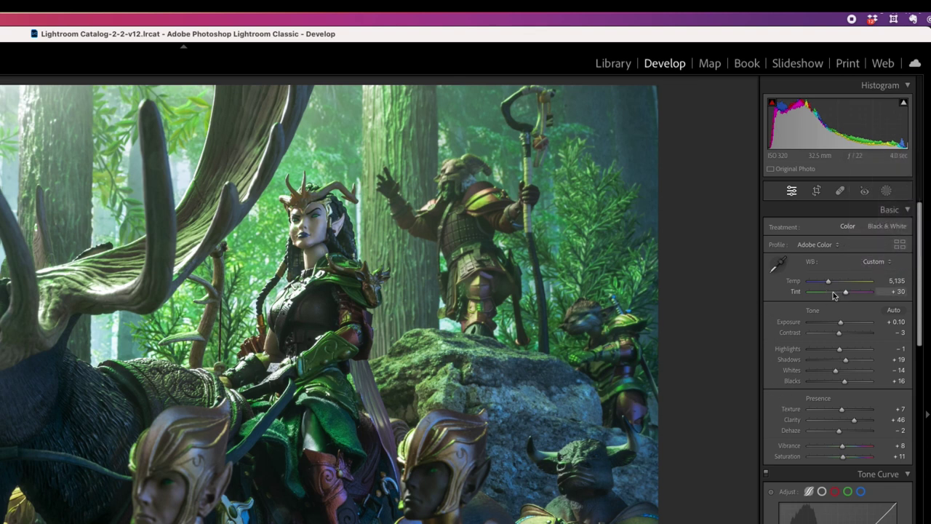
Step: Try a white balance tint of +54 and return the tint to +30
{"action": "mouse_move", "coordinate": [846, 295]}
{"action": "left_mouse_down"}
{"action": "mouse_move", "coordinate": [834, 293]}
{"action": "mouse_move", "coordinate": [851, 296]}
{"action": "left_mouse_up"}
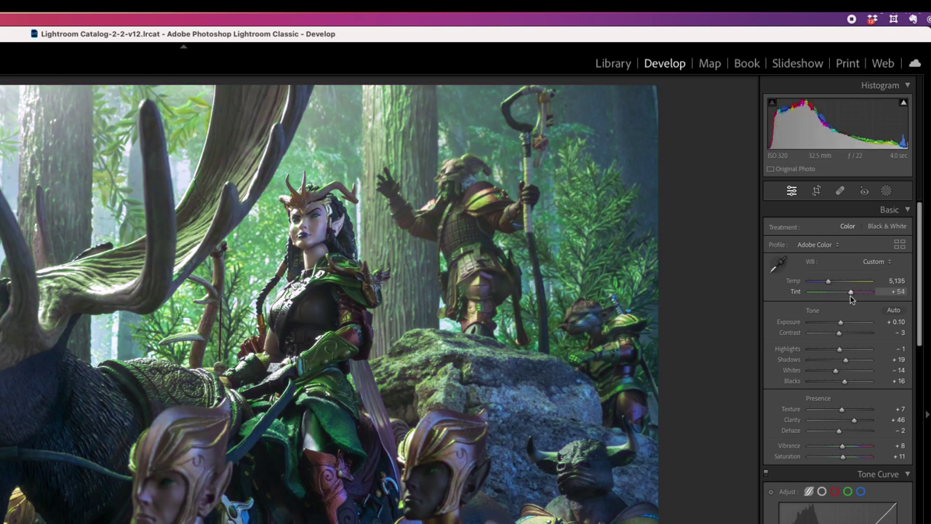
{"action": "key", "text": "Down"}
{"action": "key", "text": "Down"}
{"action": "key", "text": "Down"}
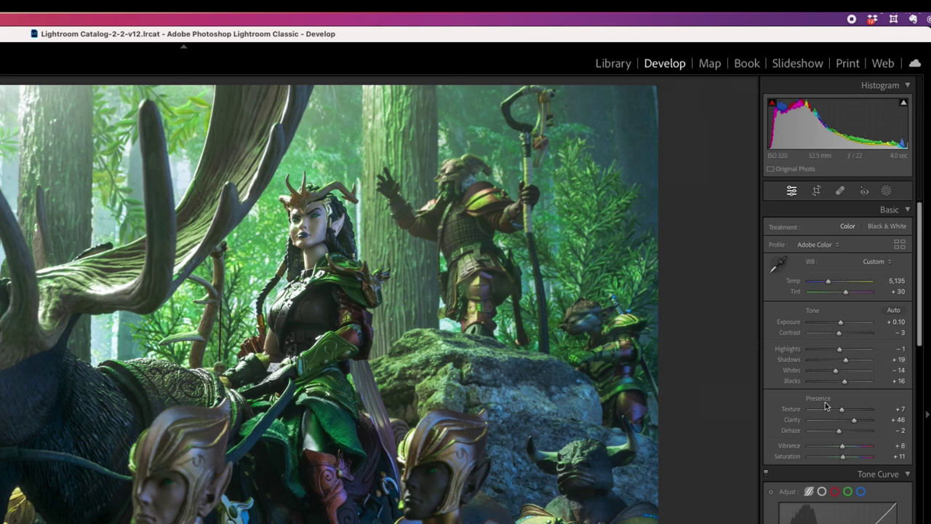
Step: Set the clarity to +47 and inspect the deer-head shoulder armor up close
{"action": "left_click", "coordinate": [854, 422]}
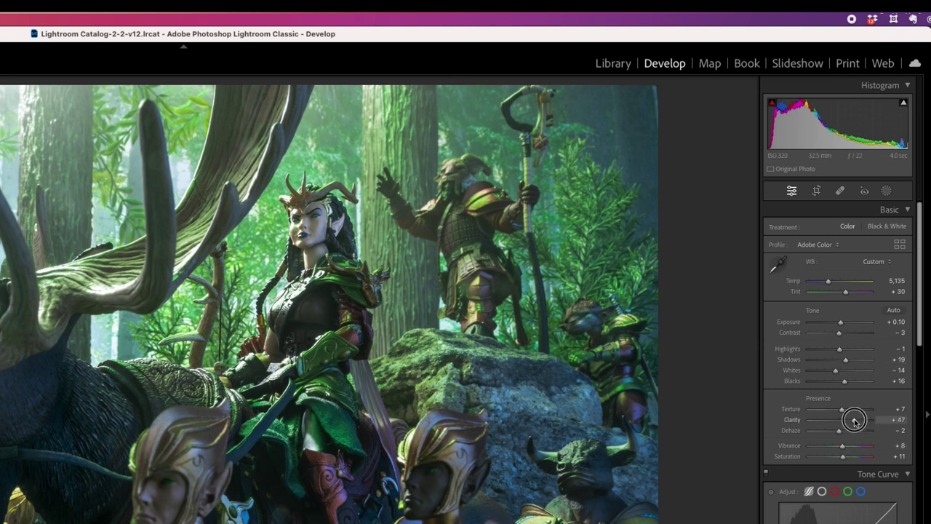
{"action": "left_click", "coordinate": [167, 403]}
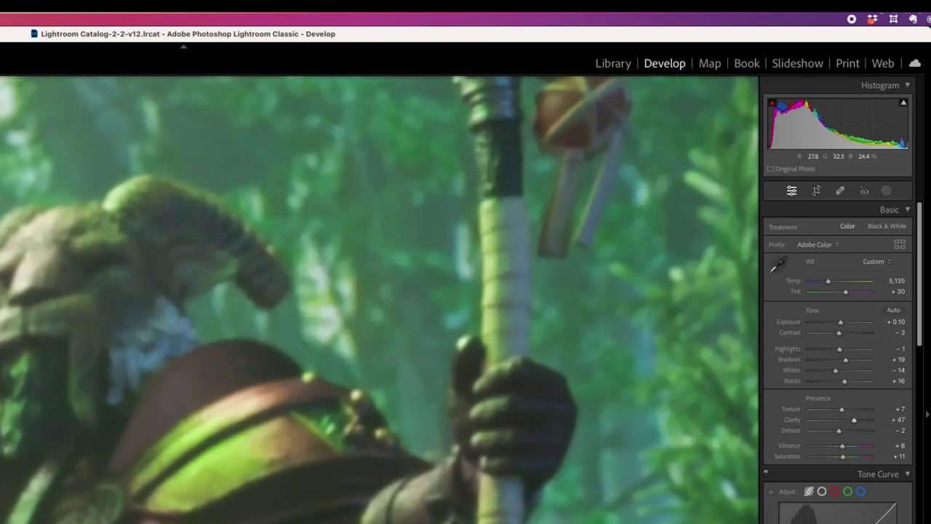
{"action": "scroll", "coordinate": [368, 241], "scroll_direction": "down", "scroll_amount": 10}
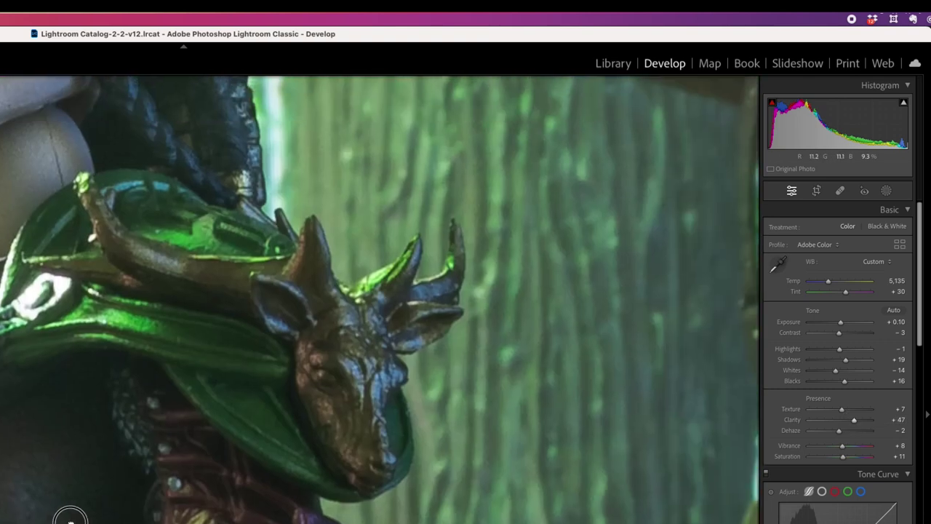
{"action": "left_click", "coordinate": [74, 516]}
{"action": "left_click", "coordinate": [356, 307]}
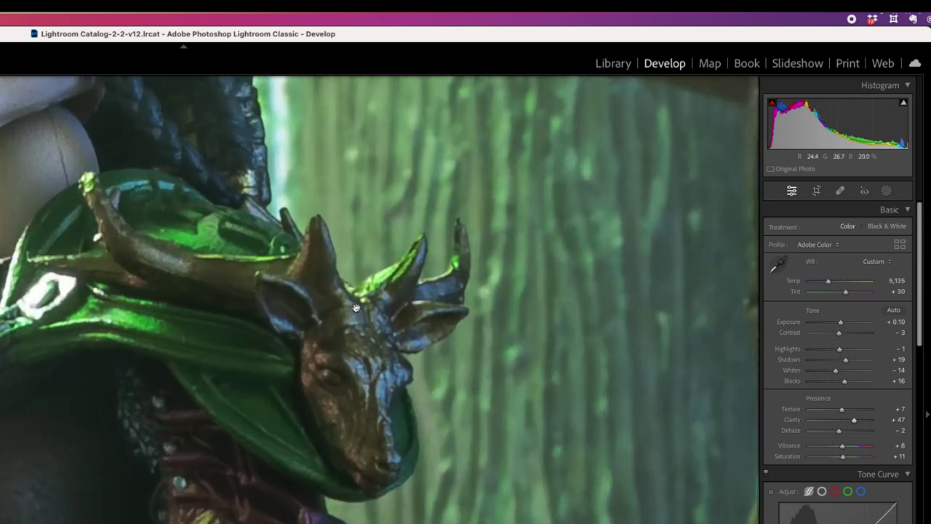
{"action": "scroll", "coordinate": [354, 276], "scroll_direction": "up", "scroll_amount": 1}
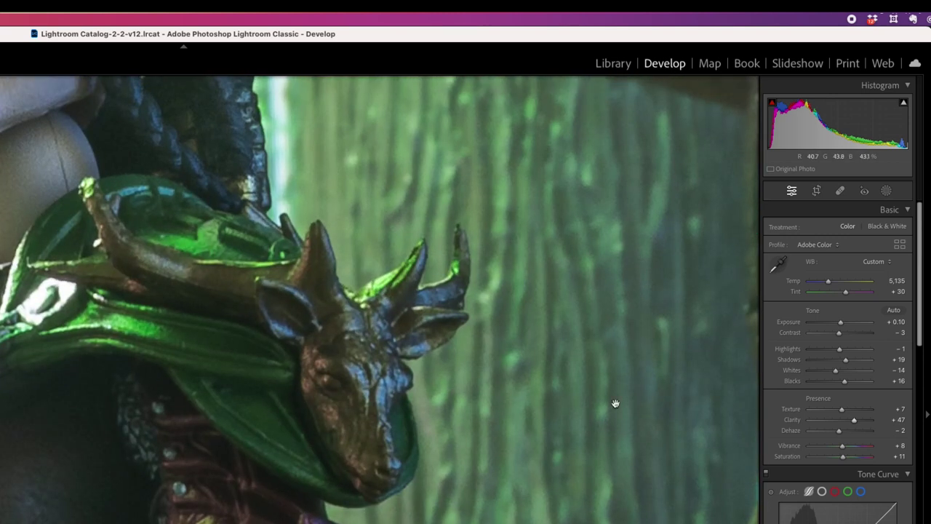
Step: Test stronger clarity values such as +72, settle on a modest clarity increase, and set the whites to −21
{"action": "mouse_move", "coordinate": [854, 420]}
{"action": "left_mouse_down"}
{"action": "mouse_move", "coordinate": [806, 420]}
{"action": "mouse_move", "coordinate": [861, 421]}
{"action": "left_mouse_up"}
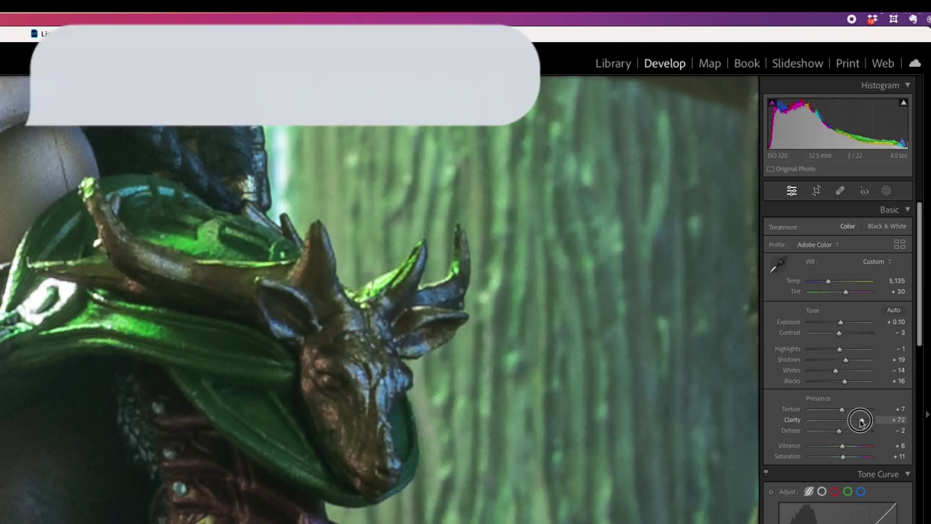
{"action": "left_click_drag", "start_coordinate": [860, 421], "coordinate": [886, 421]}
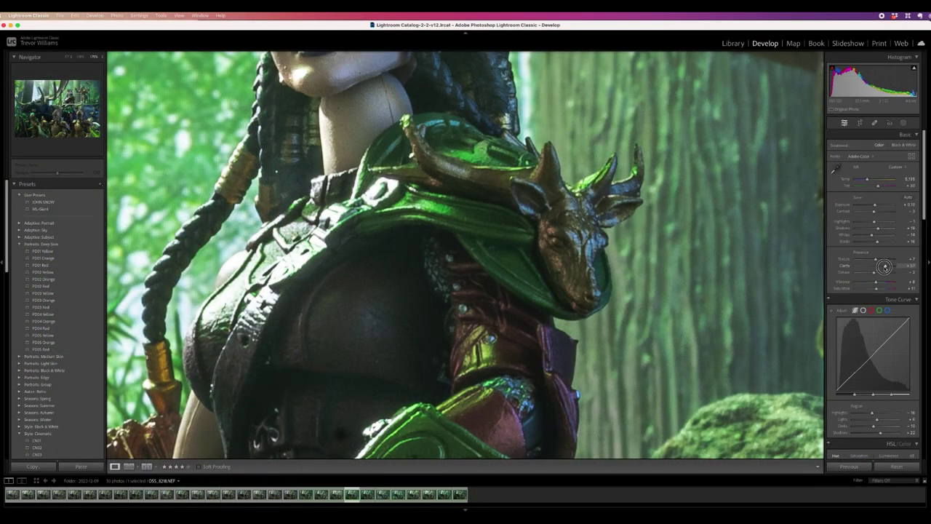
{"action": "left_click_drag", "start_coordinate": [885, 266], "coordinate": [883, 266]}
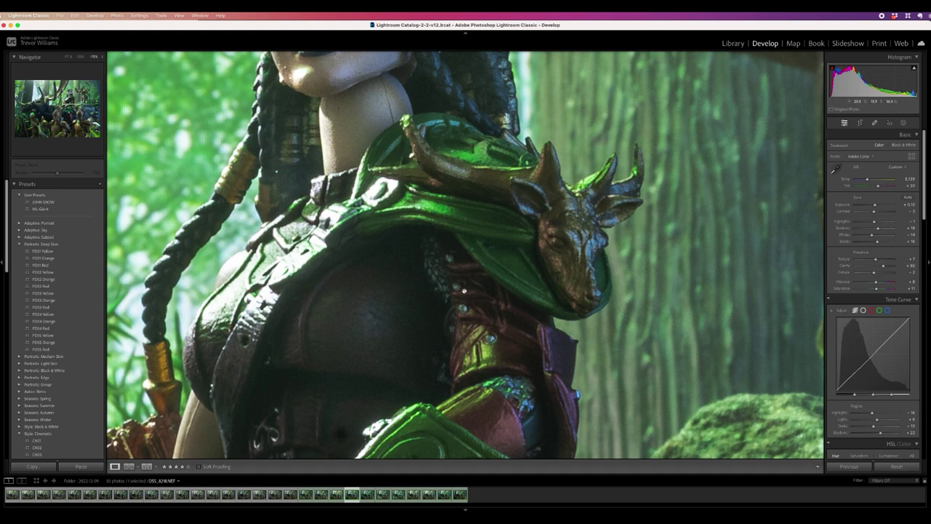
{"action": "left_click", "coordinate": [463, 290]}
{"action": "left_click_drag", "start_coordinate": [883, 267], "coordinate": [884, 266]}
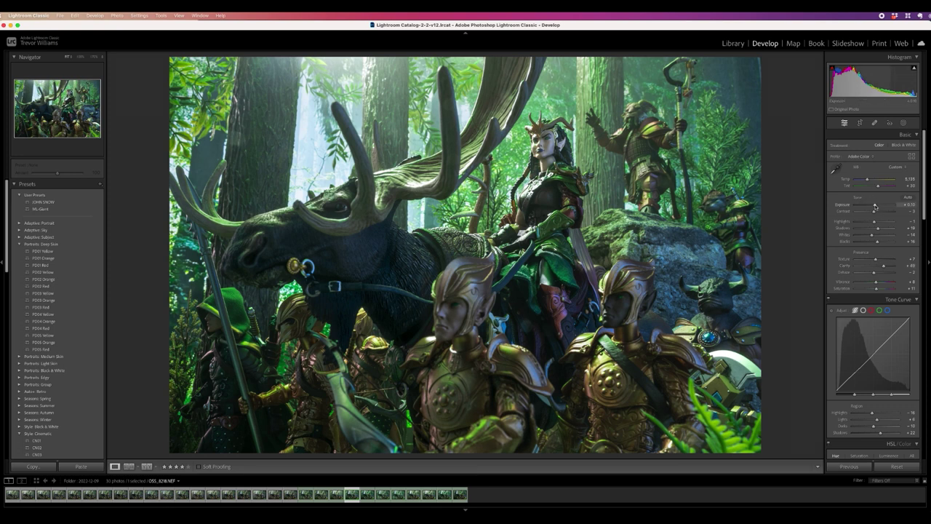
{"action": "left_click_drag", "start_coordinate": [875, 206], "coordinate": [875, 221]}
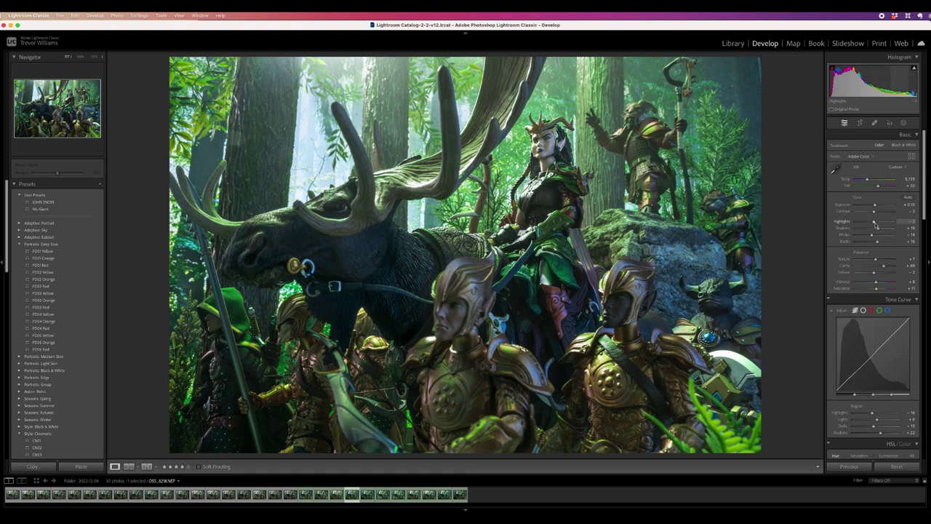
{"action": "key", "text": "super+z"}
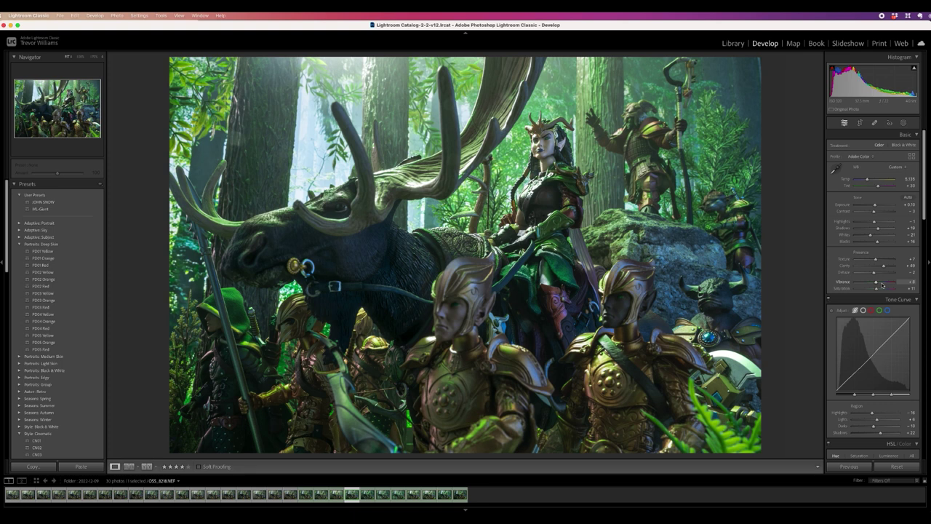
Step: Review the photo's tone curve, HSL, color grading, detail, lens correction, transform and effects settings
{"action": "scroll", "coordinate": [883, 283], "scroll_direction": "down", "scroll_amount": 3}
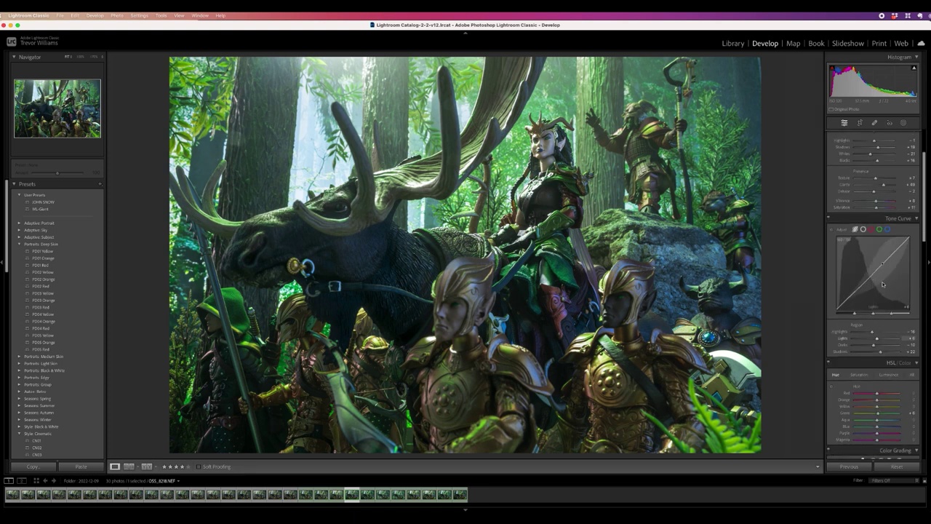
{"action": "scroll", "coordinate": [883, 284], "scroll_direction": "down", "scroll_amount": 2}
{"action": "scroll", "coordinate": [883, 284], "scroll_direction": "down", "scroll_amount": 1}
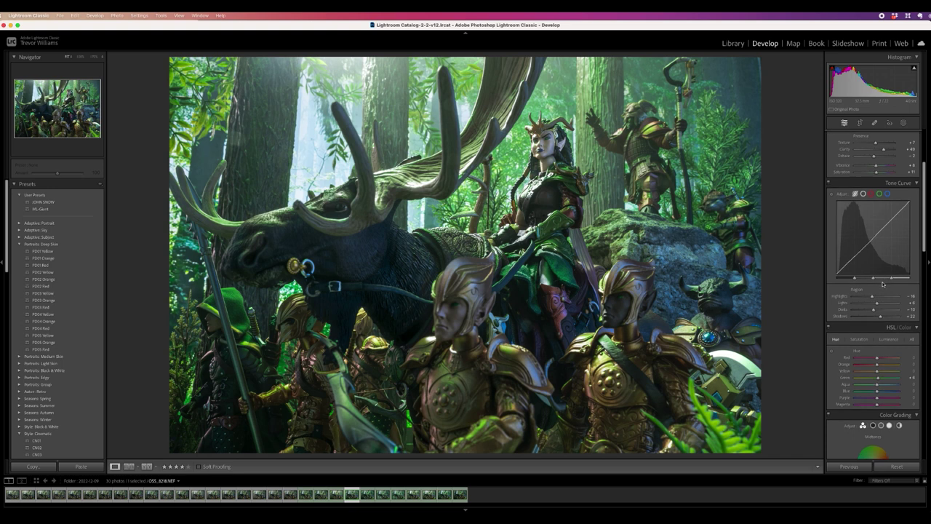
{"action": "scroll", "coordinate": [883, 283], "scroll_direction": "down", "scroll_amount": 5}
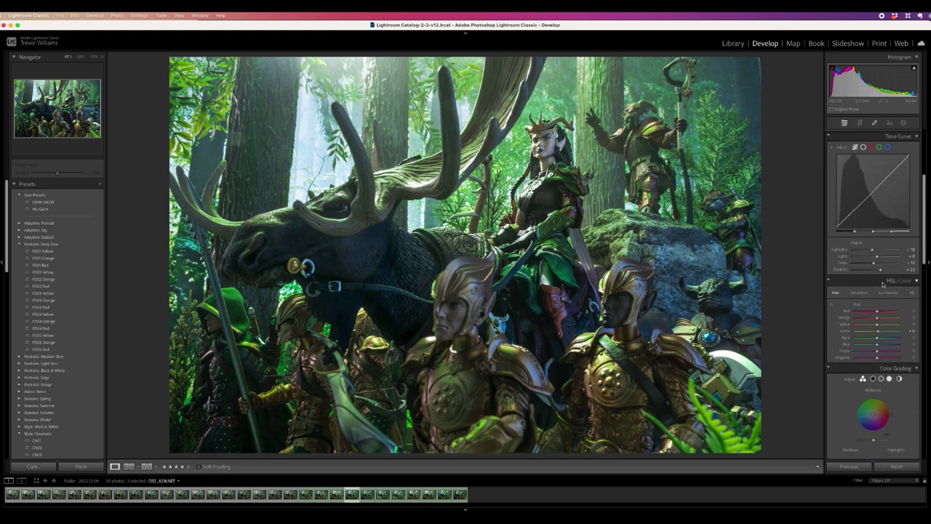
{"action": "scroll", "coordinate": [884, 284], "scroll_direction": "down", "scroll_amount": 2}
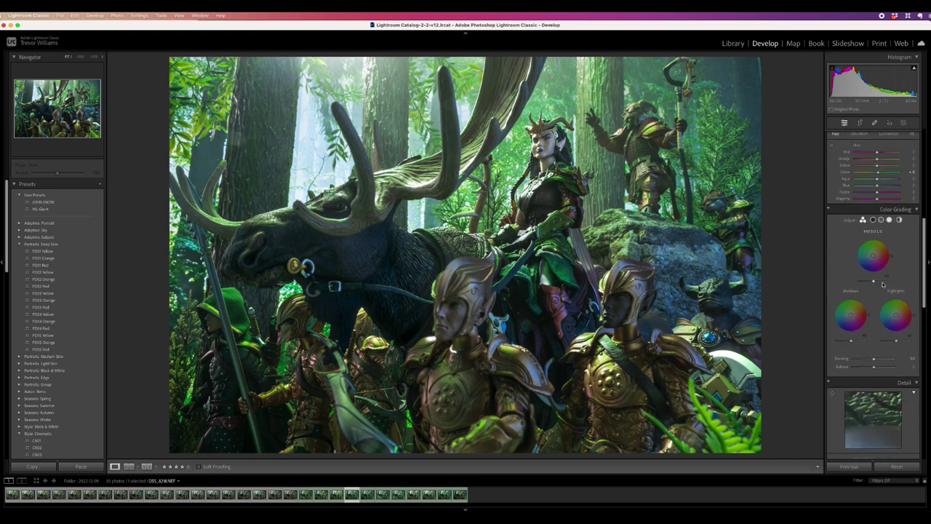
{"action": "scroll", "coordinate": [877, 291], "scroll_direction": "down", "scroll_amount": 10}
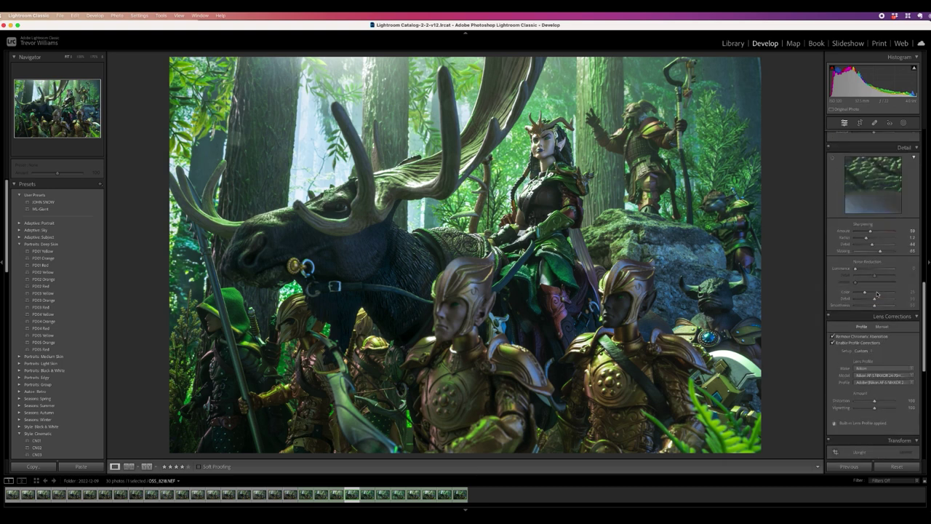
{"action": "scroll", "coordinate": [877, 294], "scroll_direction": "down", "scroll_amount": 2}
{"action": "scroll", "coordinate": [877, 294], "scroll_direction": "down", "scroll_amount": 8}
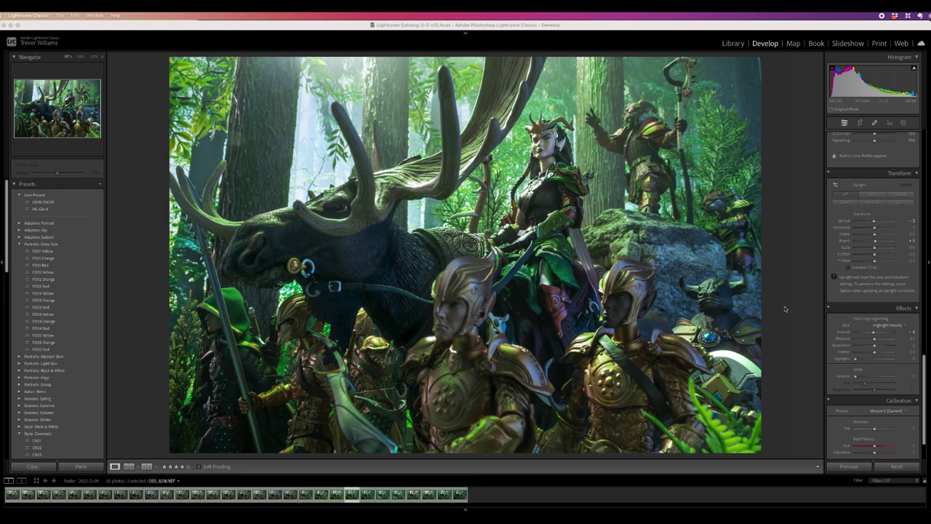
Step: Switch to the Library, view the four-star photo OSS_8218 enlarged, and return to the thumbnail grid
{"action": "left_click", "coordinate": [733, 43]}
{"action": "key", "text": "g"}
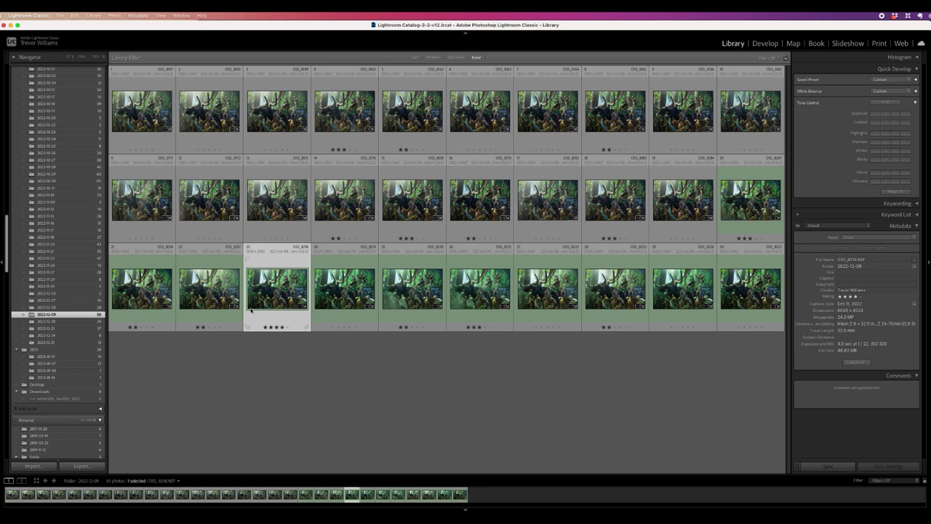
{"action": "double_click", "coordinate": [275, 294]}
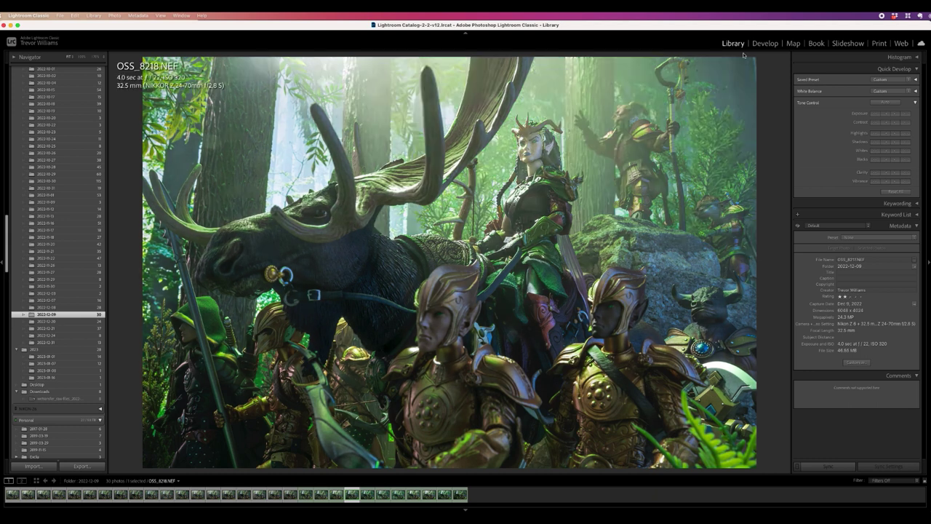
{"action": "key", "text": "g"}
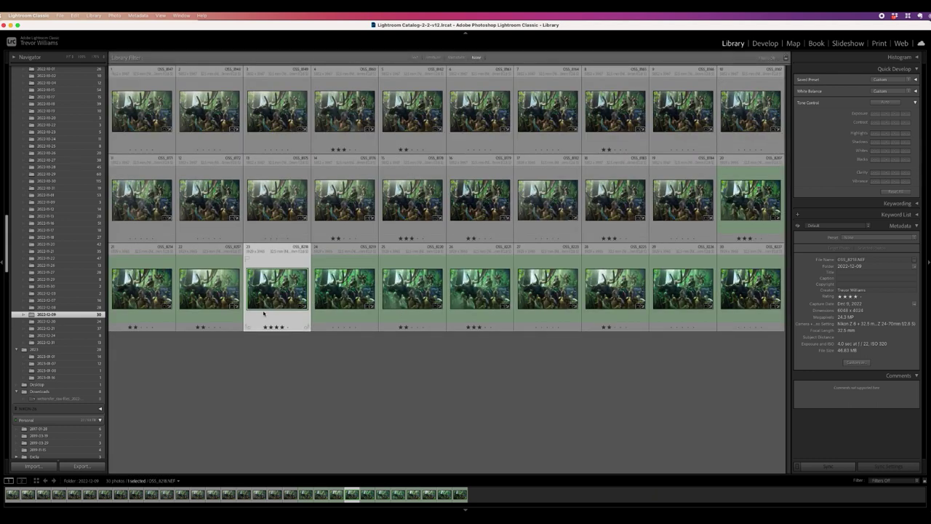
Step: Open the options for copying develop settings from OSS_8218, cancel them, and select photo OSS_8221
{"action": "key", "text": "super+shift+c"}
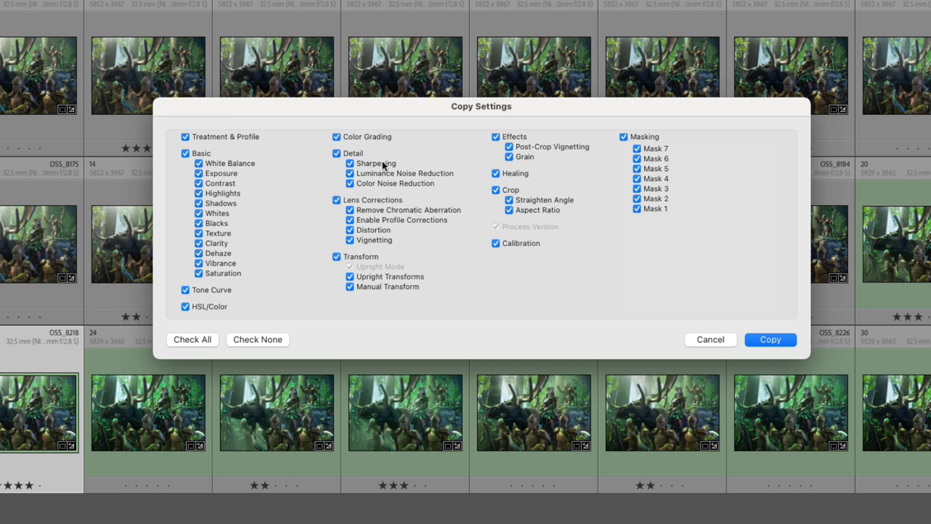
{"action": "left_click", "coordinate": [713, 338]}
{"action": "left_click", "coordinate": [431, 423]}
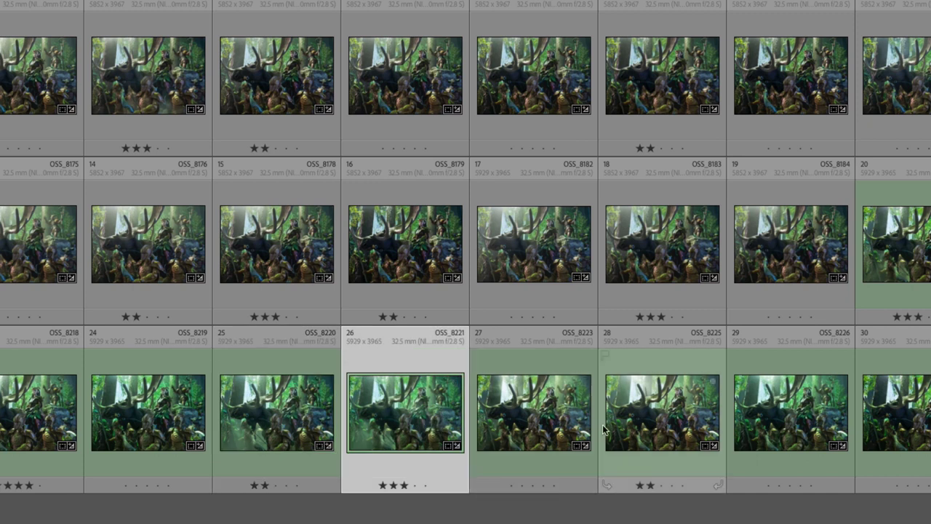
{"action": "left_click", "coordinate": [584, 381]}
{"action": "left_click", "coordinate": [844, 424]}
{"action": "left_click", "coordinate": [701, 427]}
{"action": "left_click", "coordinate": [415, 444]}
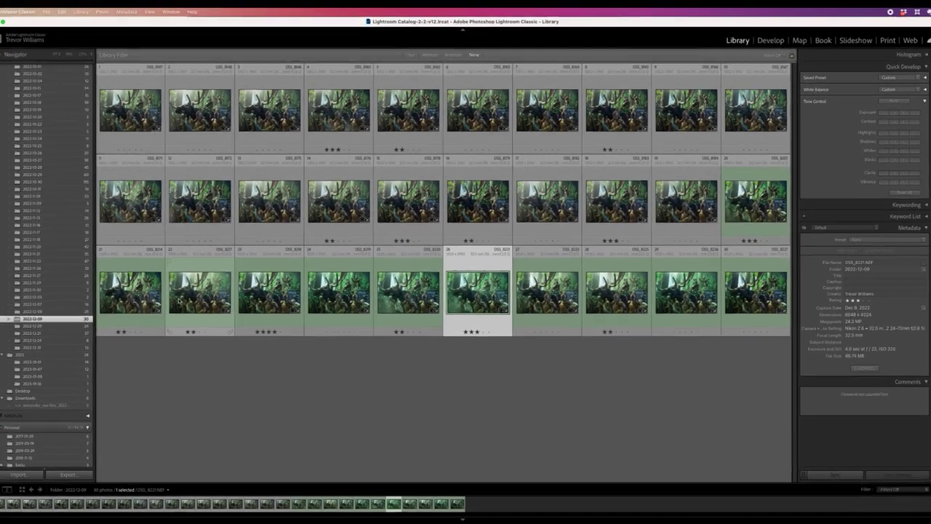
Step: Select the range of photos from OSS_8214 through OSS_8227 and clear the selection
{"action": "left_click", "coordinate": [130, 292]}
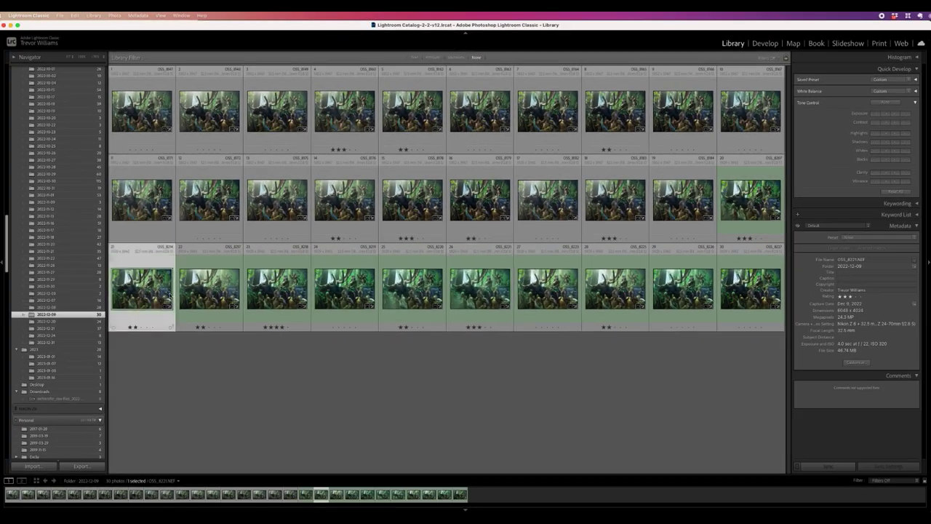
{"action": "left_click", "coordinate": [750, 303], "text": "shift"}
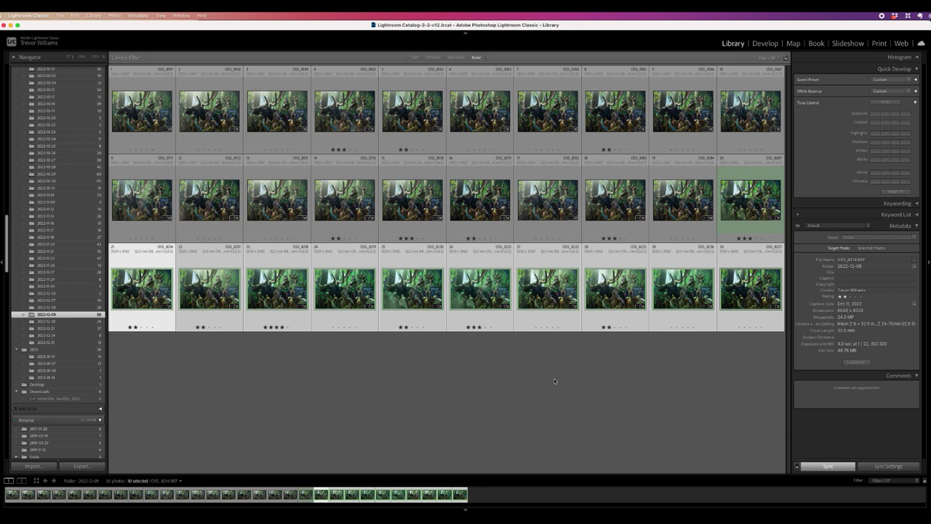
{"action": "left_click", "coordinate": [450, 392]}
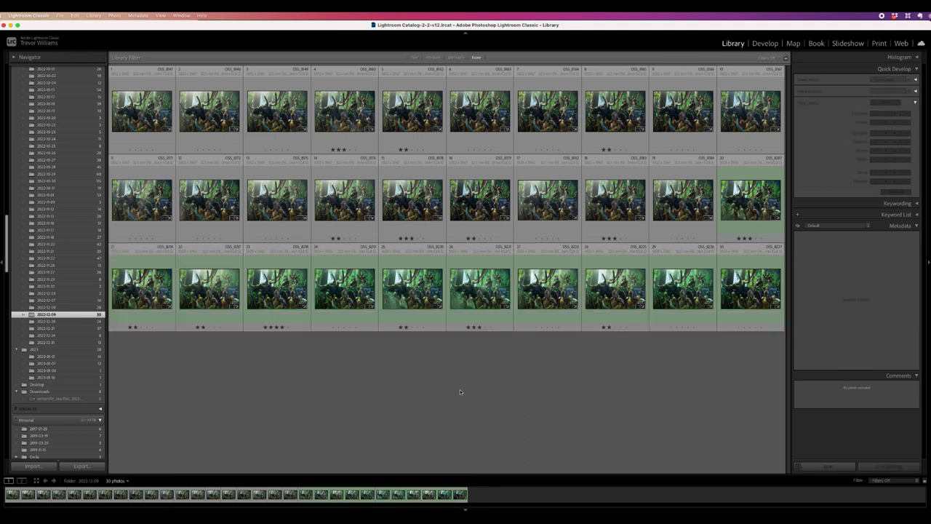
Step: Select only the star-rated photos in the third row: OSS_8214, OSS_8217, OSS_8218, OSS_8220, OSS_8221 and OSS_8225
{"action": "left_click", "coordinate": [141, 289]}
{"action": "left_click", "coordinate": [229, 289], "text": "super"}
{"action": "left_click", "coordinate": [277, 289], "text": "super"}
{"action": "left_click", "coordinate": [412, 289], "text": "super"}
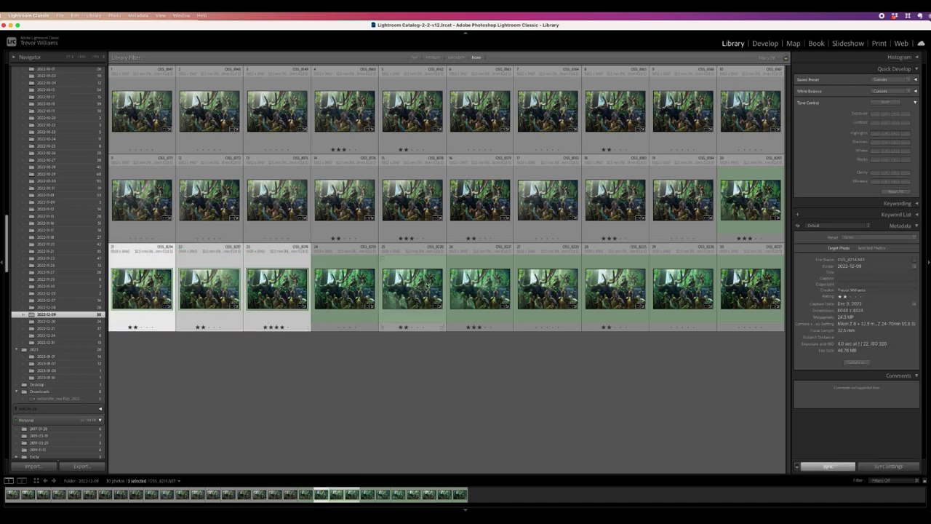
{"action": "left_click", "coordinate": [487, 291], "text": "super"}
{"action": "left_click", "coordinate": [620, 302], "text": "super"}
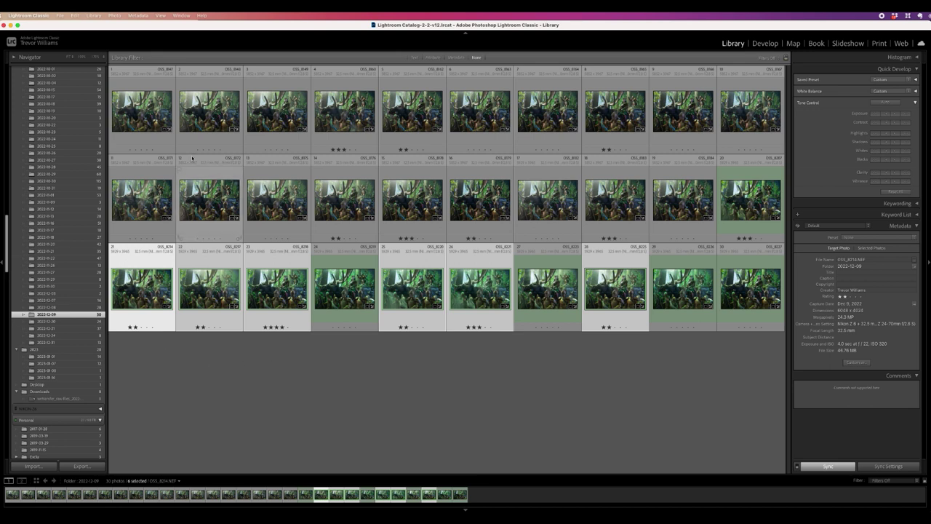
Step: Clear the current selection and select only photos OSS_8214, OSS_8217, OSS_8218, OSS_8220 and OSS_8221
{"action": "left_click", "coordinate": [313, 387]}
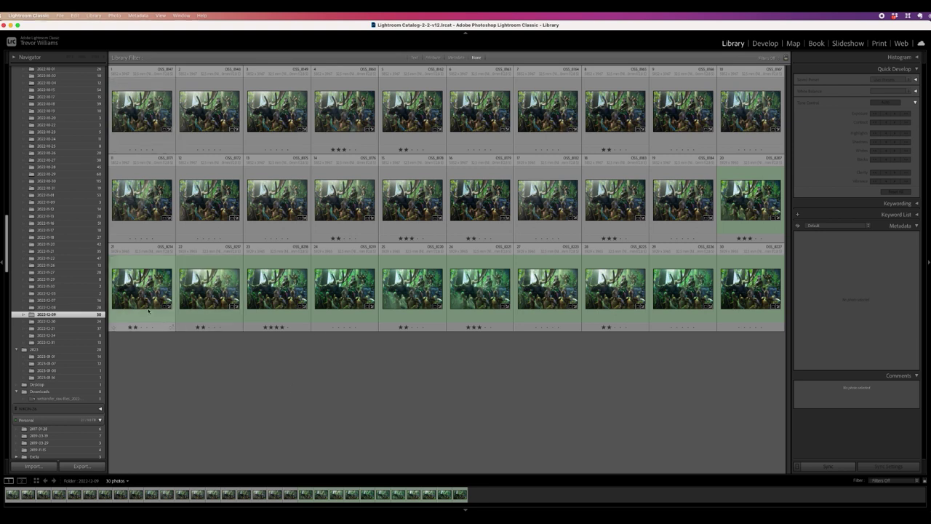
{"action": "left_click", "coordinate": [479, 288]}
{"action": "left_click", "coordinate": [412, 288], "text": "shift"}
{"action": "left_click", "coordinate": [277, 289], "text": "super"}
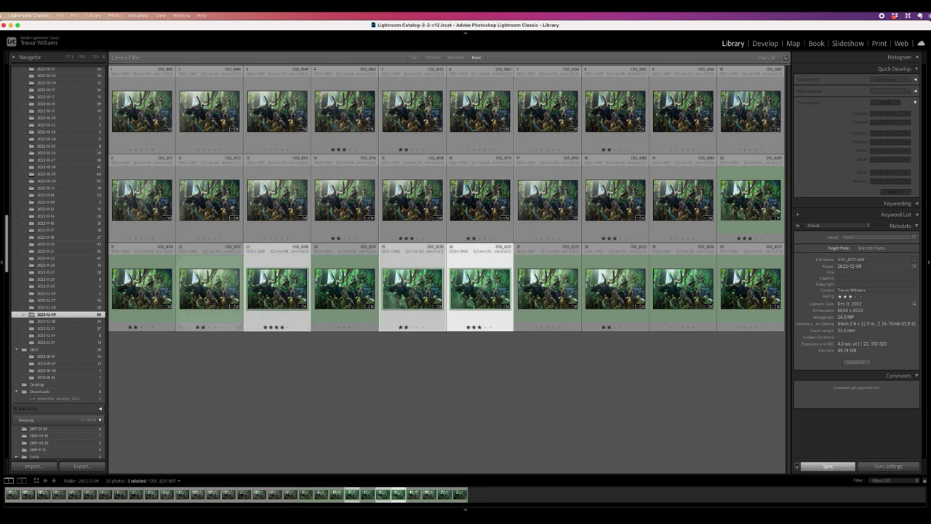
{"action": "left_click", "coordinate": [209, 289], "text": "super"}
{"action": "left_click", "coordinate": [142, 289], "text": "super"}
Step: Export the selected photos to the hard drive, leaving the destination folder for choosing at export
{"action": "left_click", "coordinate": [57, 16]}
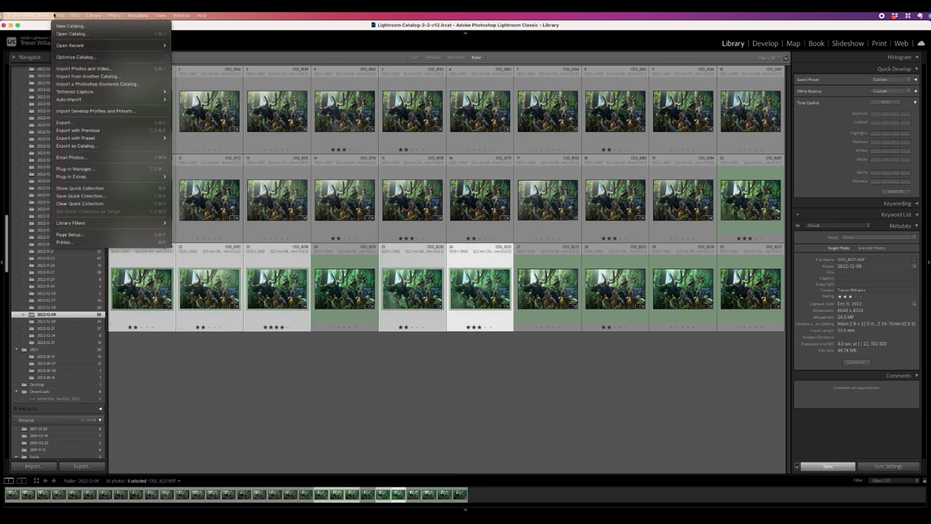
{"action": "left_click", "coordinate": [82, 123]}
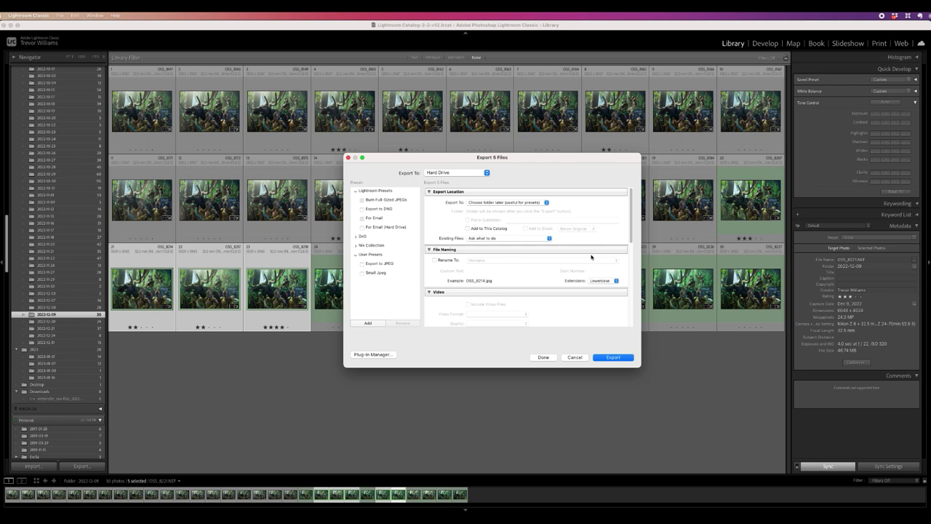
{"action": "left_click", "coordinate": [614, 357]}
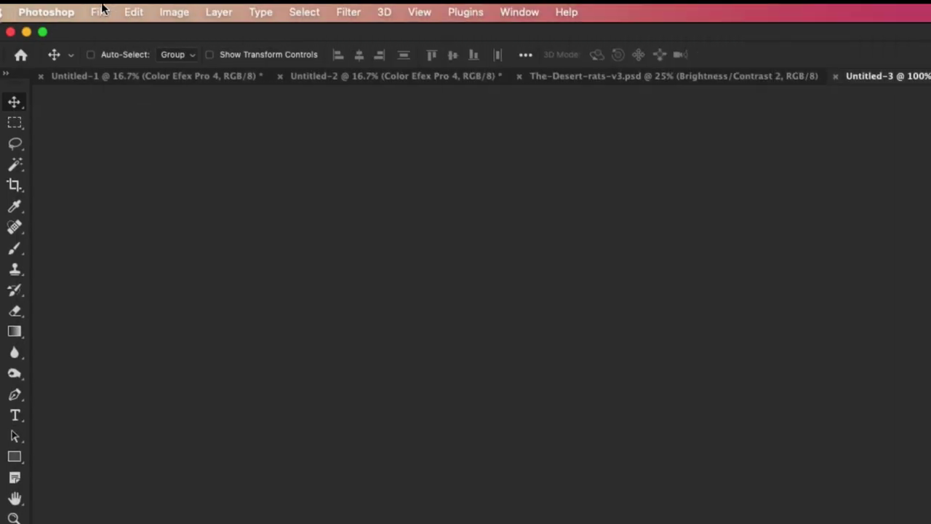
Step: In Photoshop, load the files OSS_8207.jpg through OSS_8225.jpg into a stack with automatic alignment of the source images
{"action": "left_click", "coordinate": [100, 12]}
{"action": "mouse_move", "coordinate": [201, 388]}
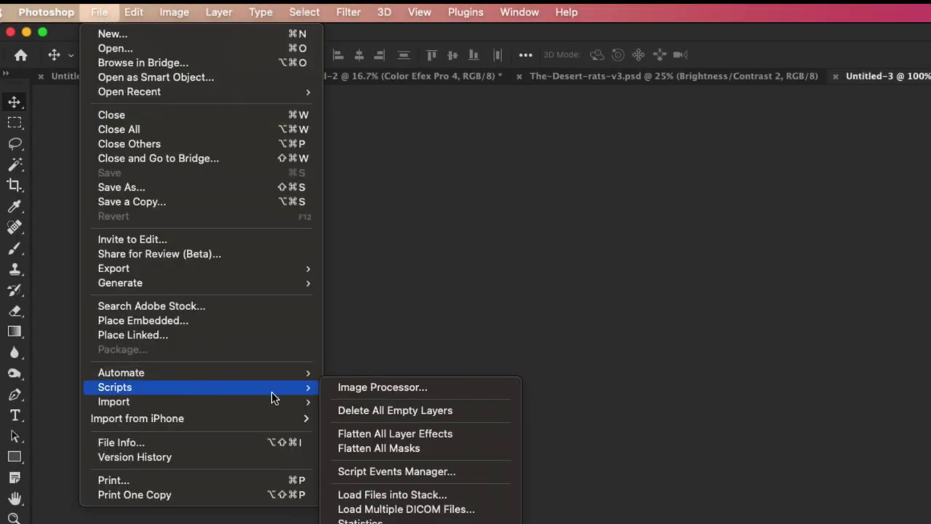
{"action": "left_click", "coordinate": [410, 496]}
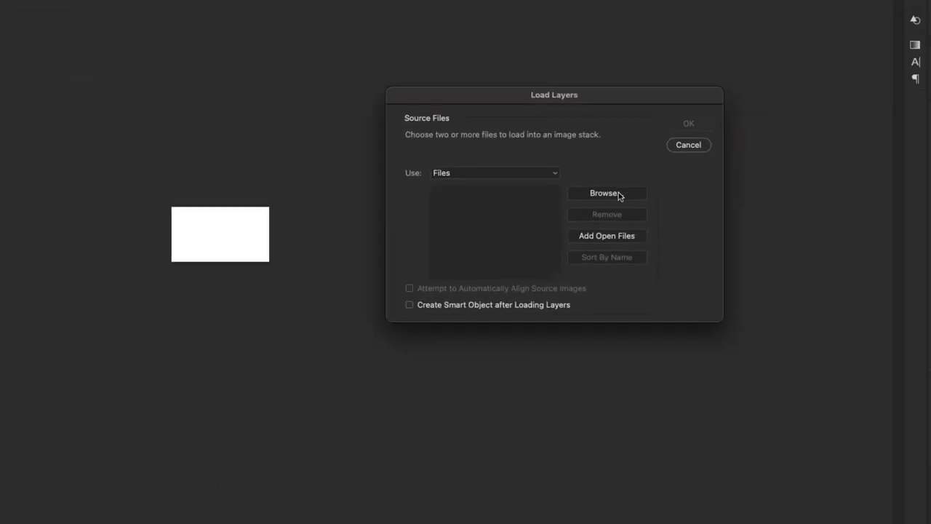
{"action": "left_click", "coordinate": [619, 195]}
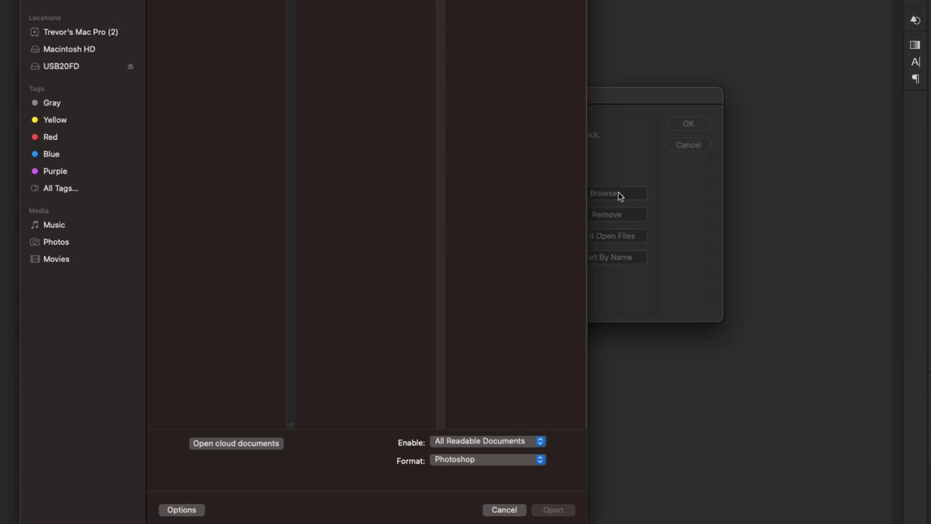
{"action": "left_click", "coordinate": [207, 176]}
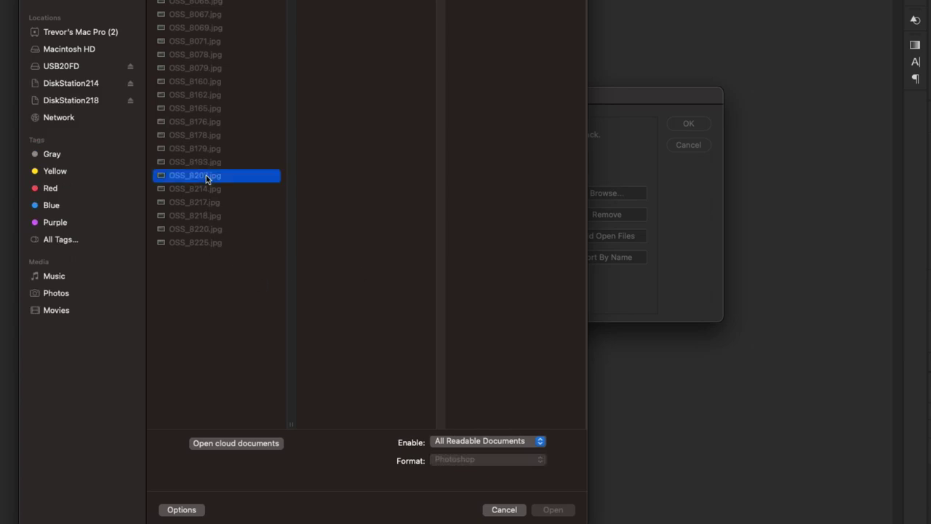
{"action": "left_click", "coordinate": [216, 245], "text": "shift"}
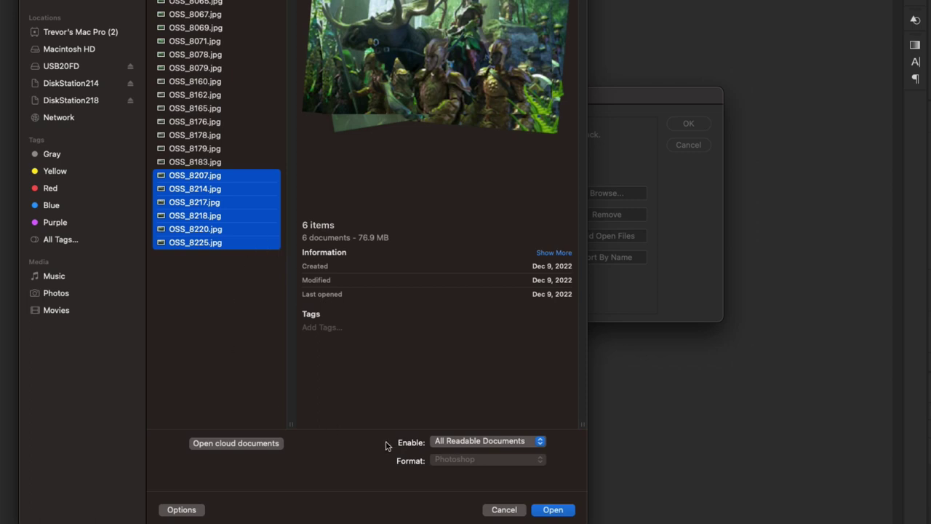
{"action": "left_click", "coordinate": [561, 511]}
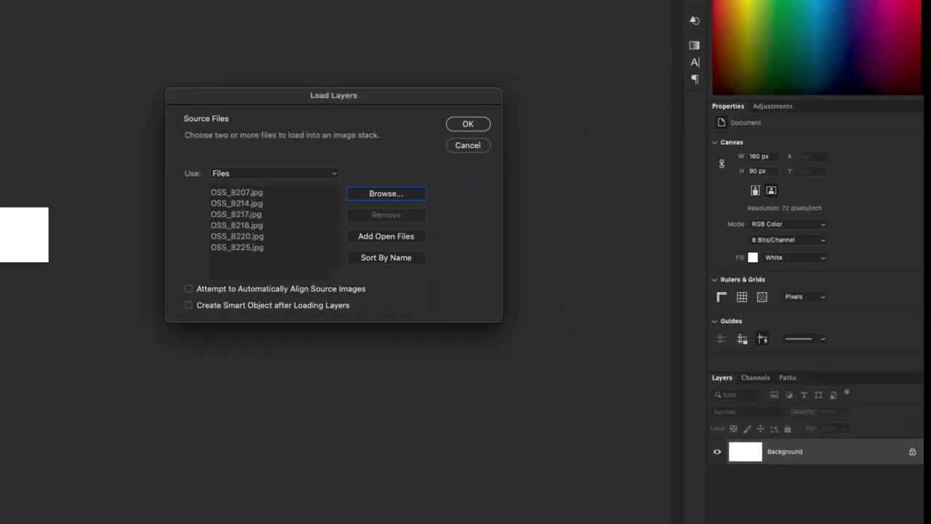
{"action": "left_click", "coordinate": [189, 289]}
{"action": "left_click", "coordinate": [468, 124]}
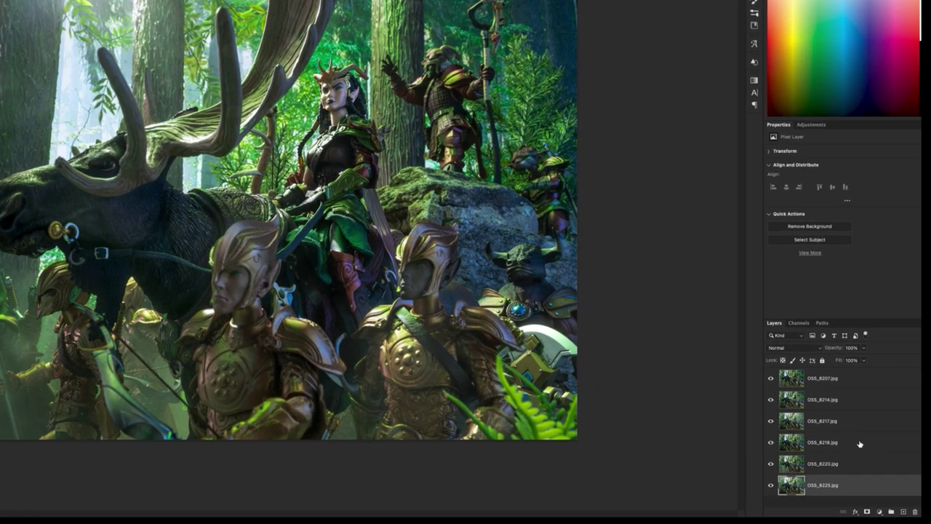
Step: Hide layers OSS_8207, OSS_8214 and OSS_8217, move OSS_8218.jpg to the top of the stack and give it a blue color label
{"action": "left_click", "coordinate": [881, 453]}
{"action": "left_click_drag", "start_coordinate": [696, 393], "coordinate": [695, 332]}
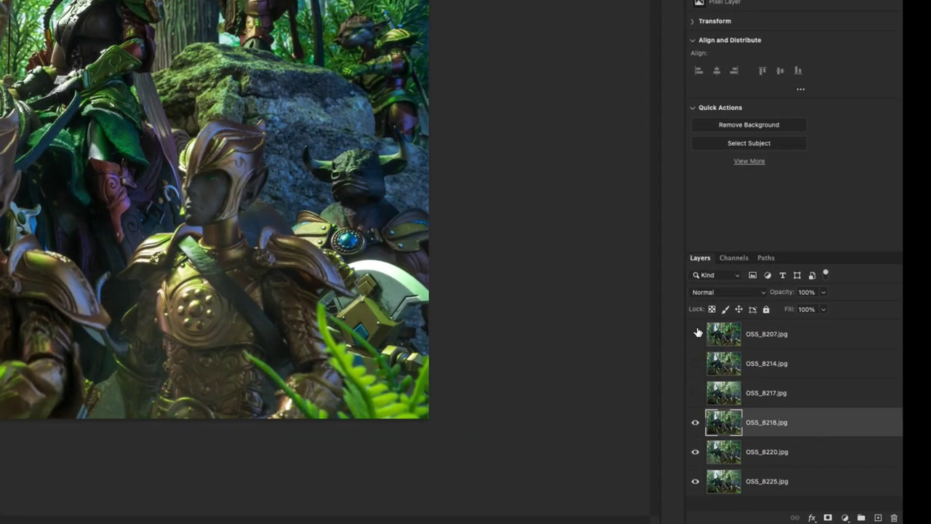
{"action": "left_click_drag", "start_coordinate": [816, 429], "coordinate": [809, 326]}
{"action": "right_click", "coordinate": [829, 332]}
{"action": "left_click", "coordinate": [859, 449]}
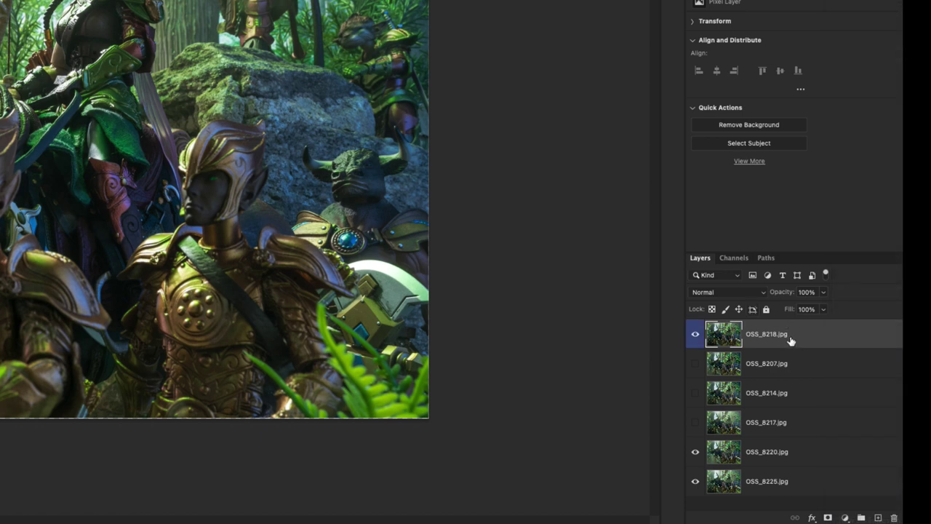
Step: Rename the topmost layer as OSS_8218.jpg-Base
{"action": "double_click", "coordinate": [783, 335]}
{"action": "left_click", "coordinate": [788, 334]}
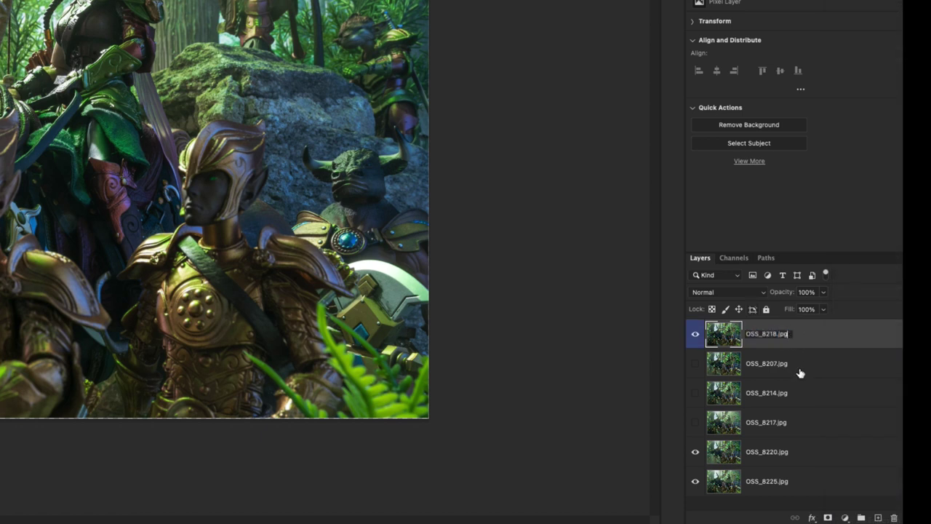
{"action": "type", "text": "-Base"}
{"action": "left_click", "coordinate": [865, 339]}
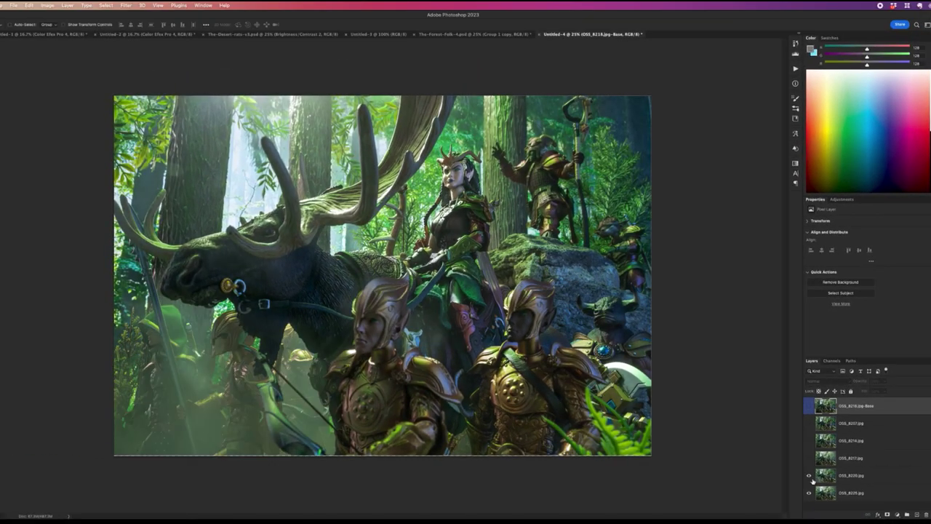
Step: Show and hide the layers below the base one at a time to compare the fog in each shot
{"action": "left_click", "coordinate": [783, 450]}
{"action": "left_click", "coordinate": [809, 441]}
{"action": "left_click", "coordinate": [808, 425]}
{"action": "left_click", "coordinate": [808, 425]}
{"action": "left_click", "coordinate": [808, 441]}
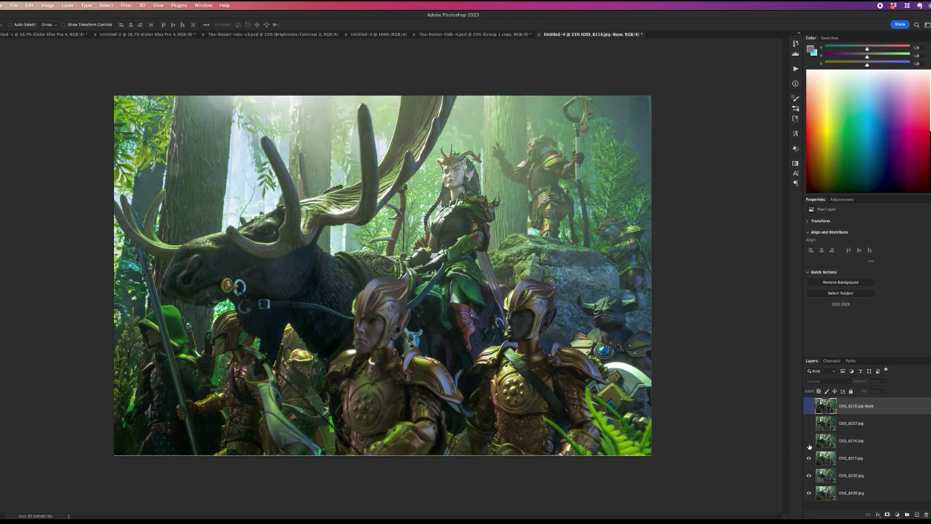
{"action": "left_click", "coordinate": [808, 476]}
{"action": "left_click", "coordinate": [808, 457]}
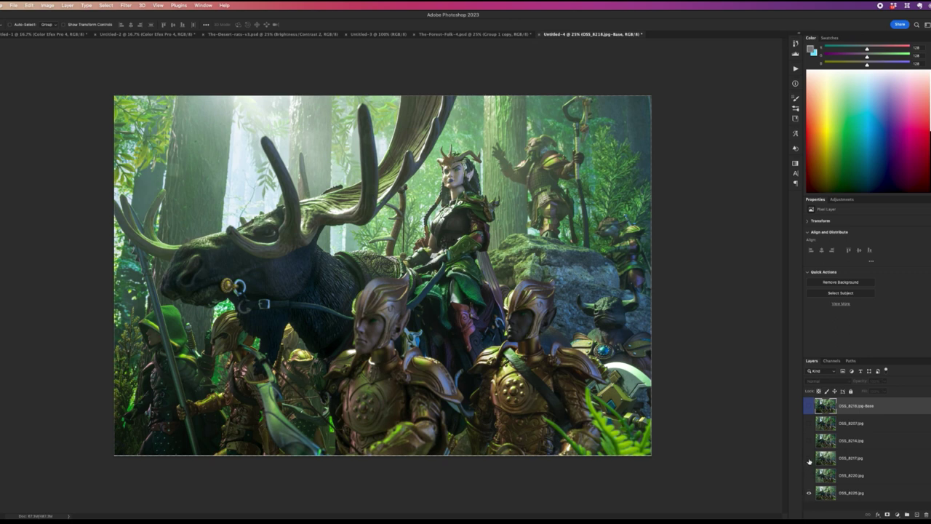
{"action": "left_click", "coordinate": [809, 459]}
{"action": "left_click", "coordinate": [808, 459]}
Step: Show layer OSS_8217.jpg, select it together with OSS_8225.jpg, and move both above the base layer
{"action": "left_click", "coordinate": [858, 458]}
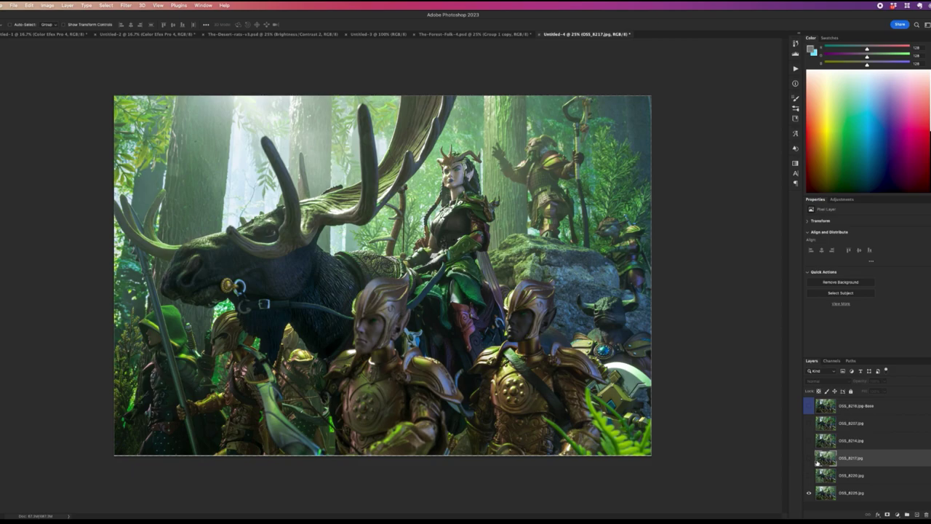
{"action": "left_click", "coordinate": [809, 459]}
{"action": "left_click", "coordinate": [894, 493], "text": "ctrl"}
{"action": "left_click_drag", "start_coordinate": [891, 458], "coordinate": [887, 437]}
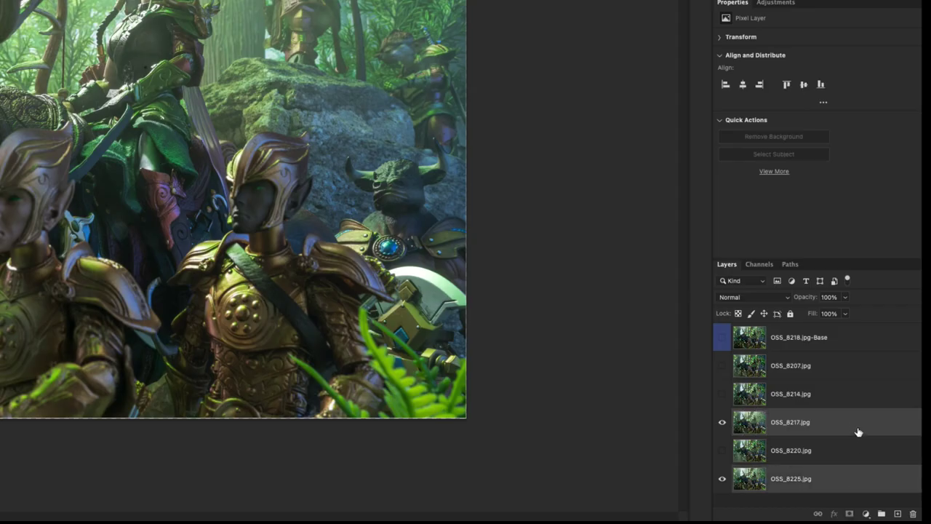
{"action": "left_click_drag", "start_coordinate": [849, 387], "coordinate": [848, 321]}
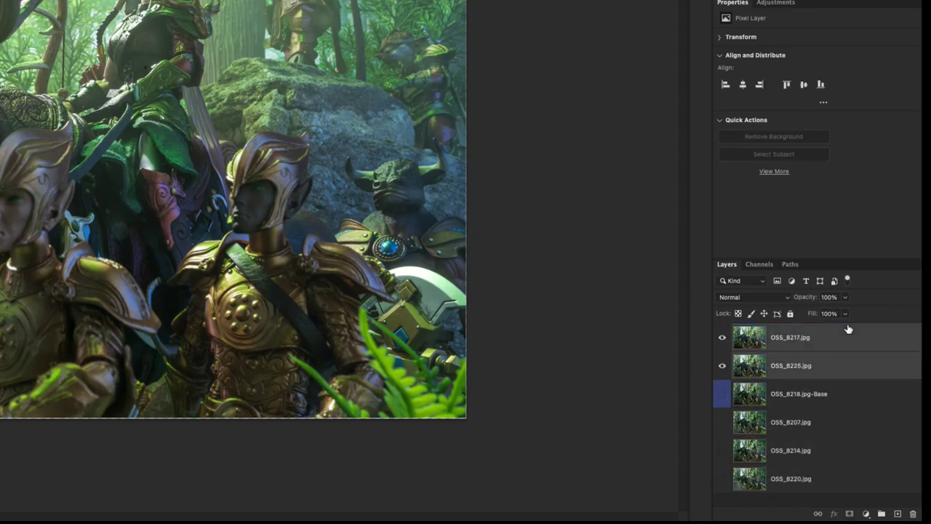
Step: Select layer OSS_8225.jpg, hide OSS_8217.jpg, show the base layer, and compare the base with and without OSS_8225.jpg
{"action": "left_click", "coordinate": [834, 367]}
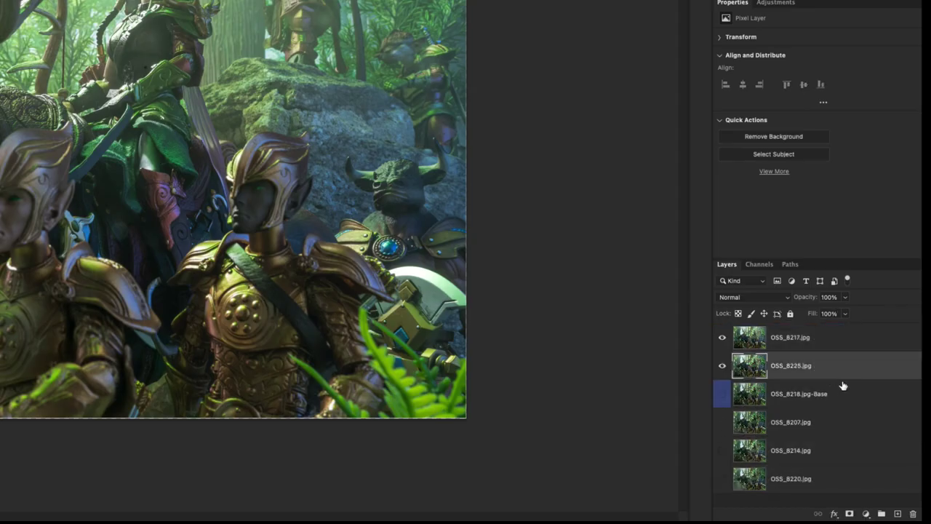
{"action": "left_click", "coordinate": [721, 339]}
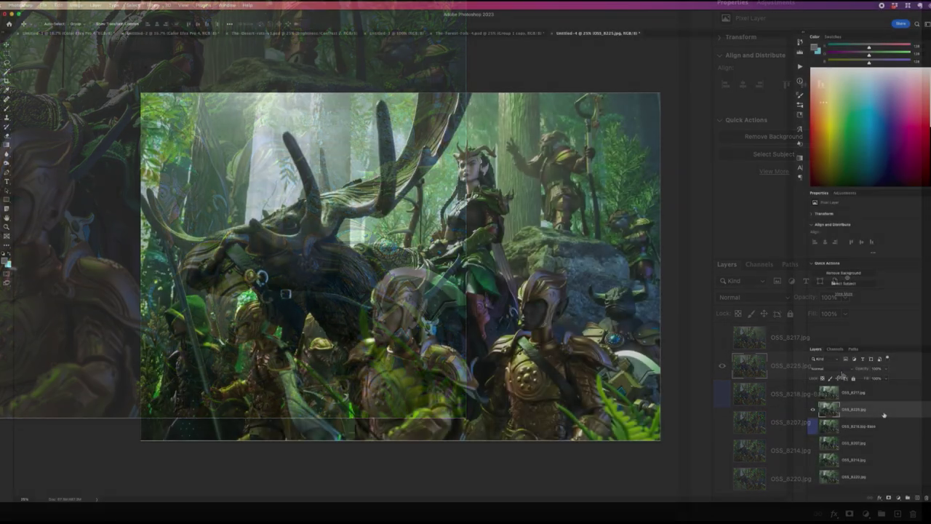
{"action": "left_click", "coordinate": [813, 426]}
{"action": "left_click", "coordinate": [813, 409]}
{"action": "left_click", "coordinate": [813, 410]}
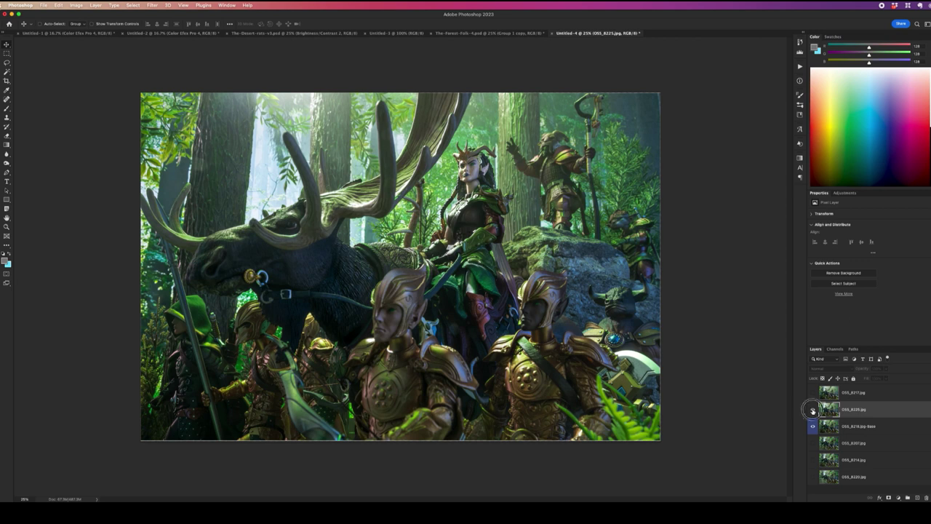
{"action": "left_click", "coordinate": [813, 409]}
{"action": "left_click", "coordinate": [812, 409]}
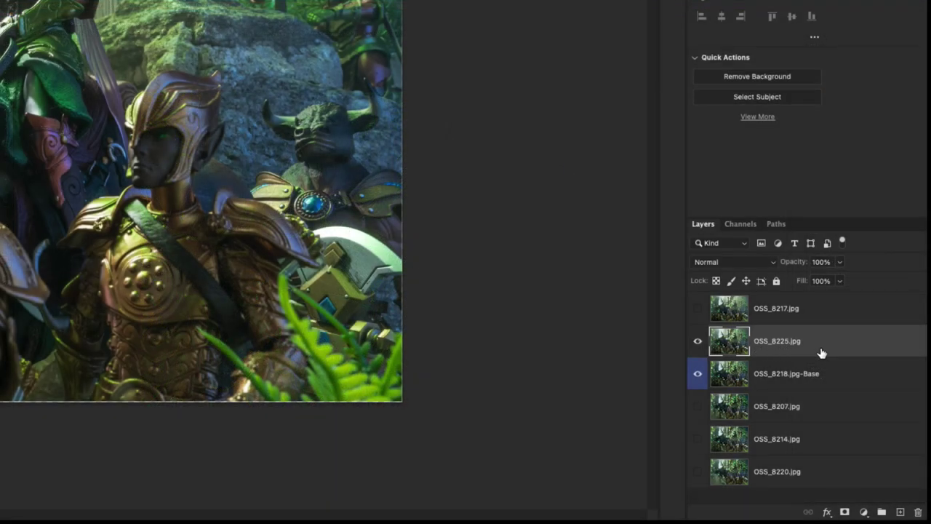
Step: Add a layer mask to OSS_8225.jpg and make the mask active for editing
{"action": "left_click", "coordinate": [845, 512]}
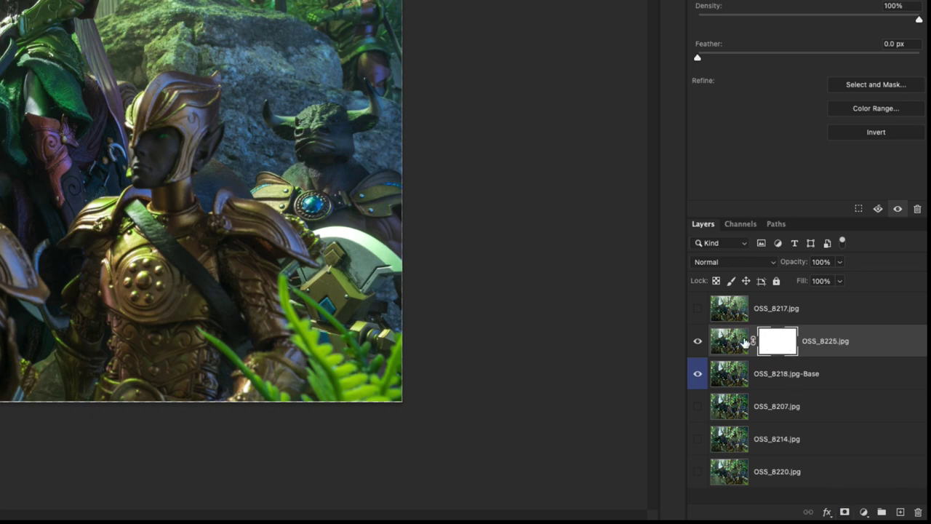
{"action": "left_click", "coordinate": [719, 342]}
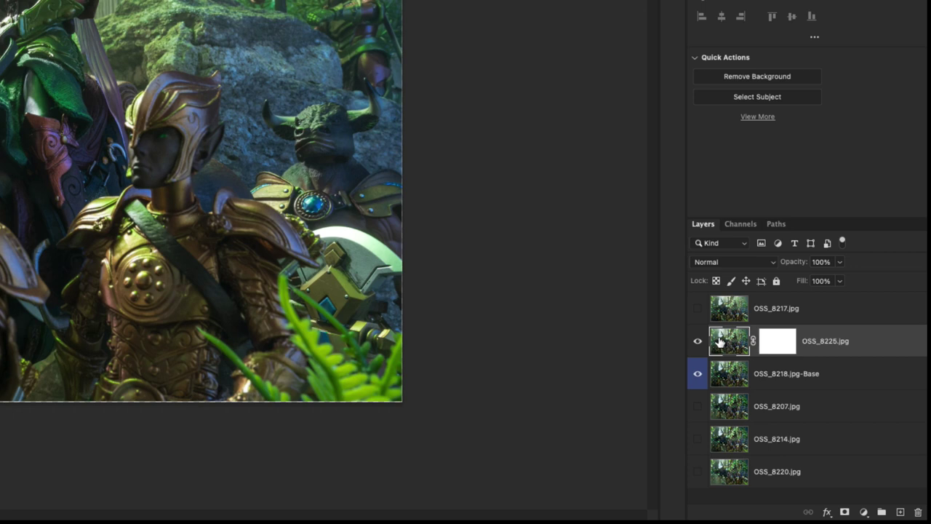
{"action": "left_click", "coordinate": [778, 342]}
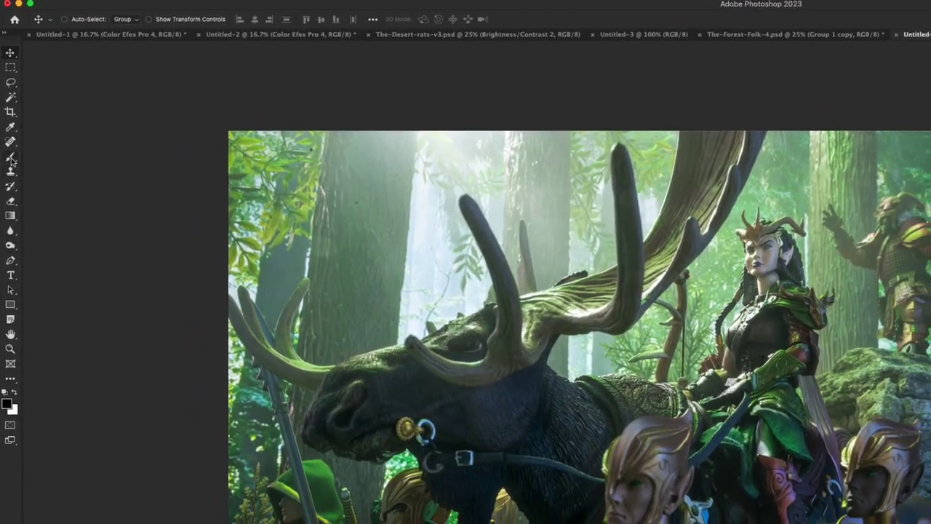
Step: Activate the Brush tool, set its opacity to 100%, and enlarge the brush tip for masking the background
{"action": "left_click", "coordinate": [11, 160]}
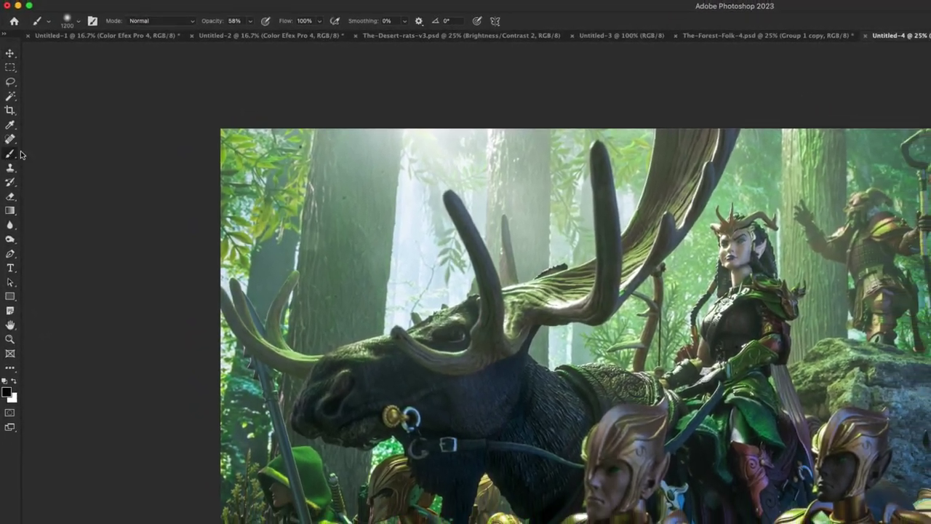
{"action": "left_click", "coordinate": [271, 17]}
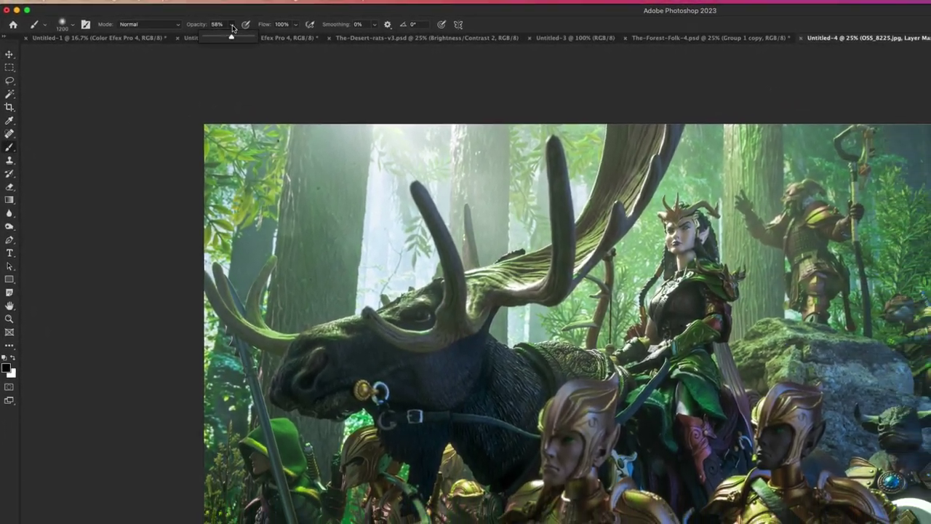
{"action": "left_click_drag", "start_coordinate": [232, 28], "coordinate": [252, 35]}
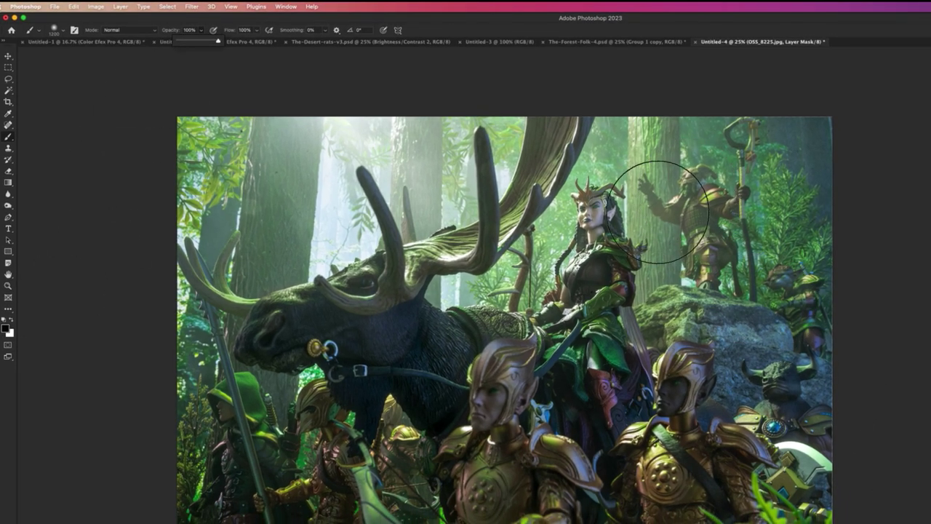
{"action": "key", "text": "bracketright"}
{"action": "key", "text": "bracketright"}
{"action": "key", "text": "bracketright"}
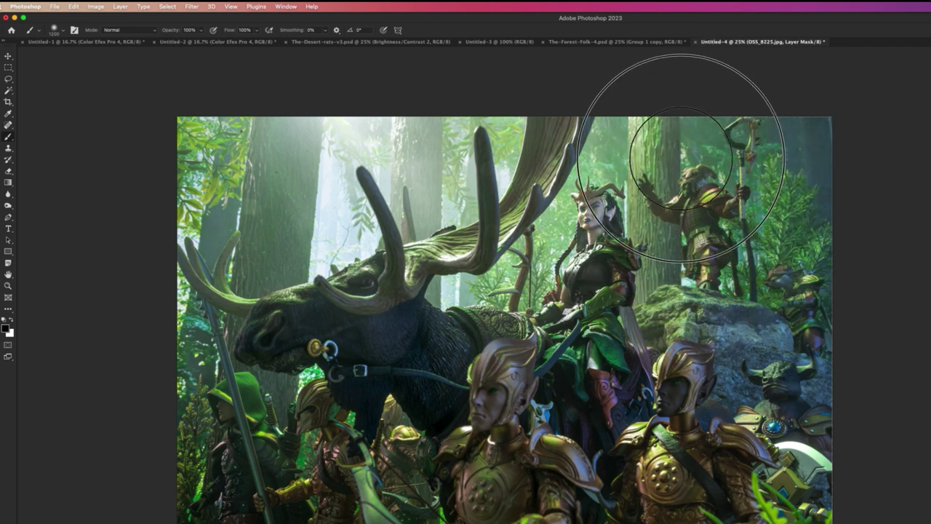
{"action": "mouse_move", "coordinate": [431, 202]}
{"action": "left_mouse_down"}
{"action": "mouse_move", "coordinate": [364, 155]}
{"action": "mouse_move", "coordinate": [337, 212]}
{"action": "mouse_move", "coordinate": [519, 114]}
{"action": "mouse_move", "coordinate": [294, 165]}
{"action": "left_mouse_up"}
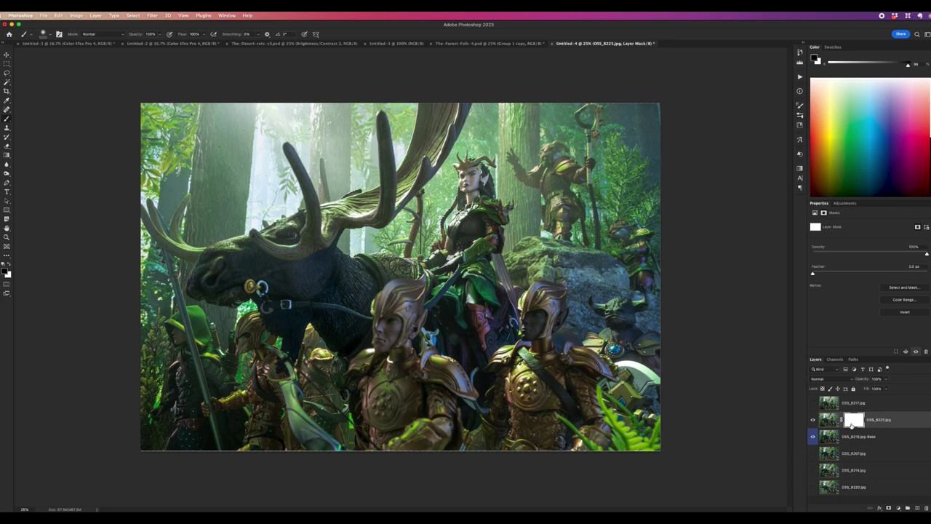
Step: Invert the OSS_8225.jpg layer mask and paint white over the upper forest background to bring in its fog
{"action": "key", "text": "super+i"}
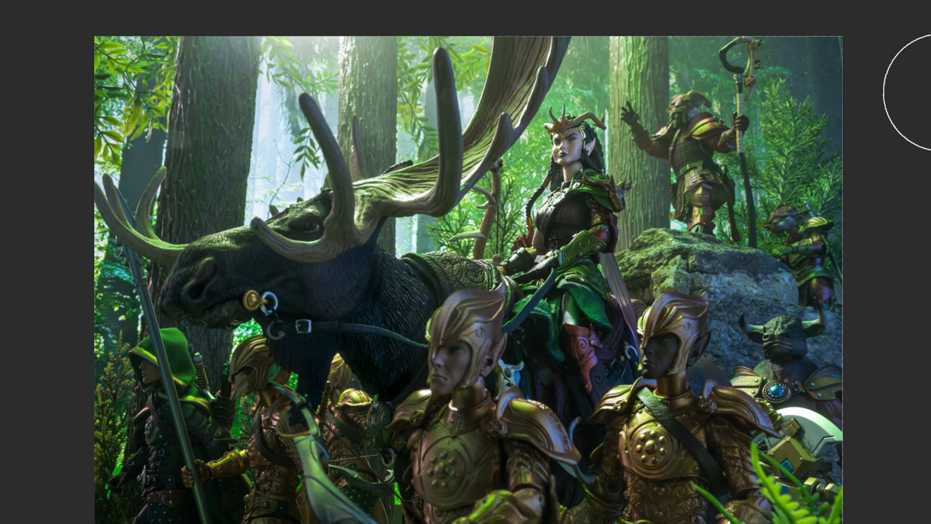
{"action": "left_click", "coordinate": [722, 182]}
{"action": "mouse_move", "coordinate": [722, 182]}
{"action": "left_mouse_down"}
{"action": "mouse_move", "coordinate": [686, 97]}
{"action": "mouse_move", "coordinate": [692, 176]}
{"action": "mouse_move", "coordinate": [686, 63]}
{"action": "mouse_move", "coordinate": [833, 63]}
{"action": "mouse_move", "coordinate": [794, 197]}
{"action": "mouse_move", "coordinate": [851, 310]}
{"action": "mouse_move", "coordinate": [791, 177]}
{"action": "mouse_move", "coordinate": [590, 10]}
{"action": "mouse_move", "coordinate": [598, 7]}
{"action": "mouse_move", "coordinate": [483, 47]}
{"action": "mouse_move", "coordinate": [427, 81]}
{"action": "mouse_move", "coordinate": [312, 87]}
{"action": "mouse_move", "coordinate": [307, 66]}
{"action": "mouse_move", "coordinate": [235, 25]}
{"action": "mouse_move", "coordinate": [333, 129]}
{"action": "mouse_move", "coordinate": [337, 176]}
{"action": "mouse_move", "coordinate": [380, 192]}
{"action": "mouse_move", "coordinate": [458, 198]}
{"action": "mouse_move", "coordinate": [462, 123]}
{"action": "mouse_move", "coordinate": [495, 65]}
{"action": "mouse_move", "coordinate": [655, 4]}
{"action": "mouse_move", "coordinate": [809, 93]}
{"action": "left_mouse_up"}
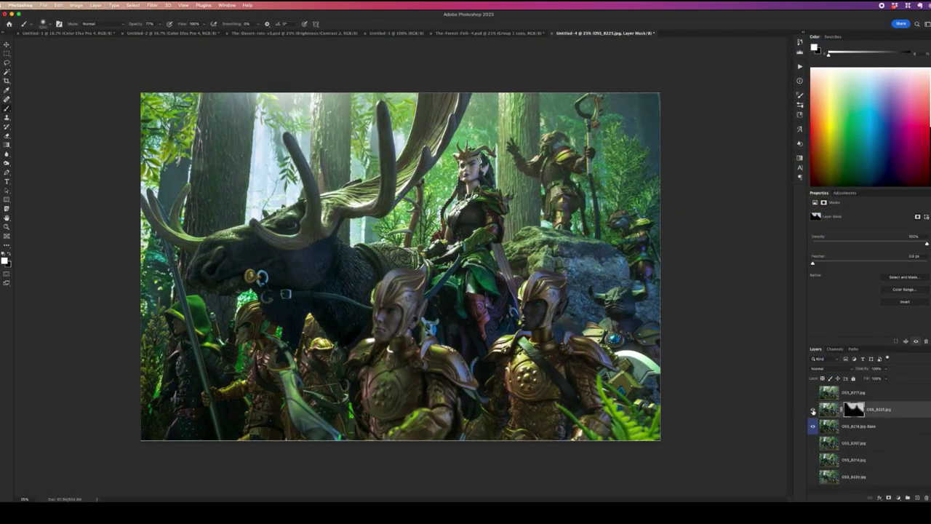
Step: Compare the base image with and without the masked OSS_8225.jpg fog layer
{"action": "left_click", "coordinate": [813, 410]}
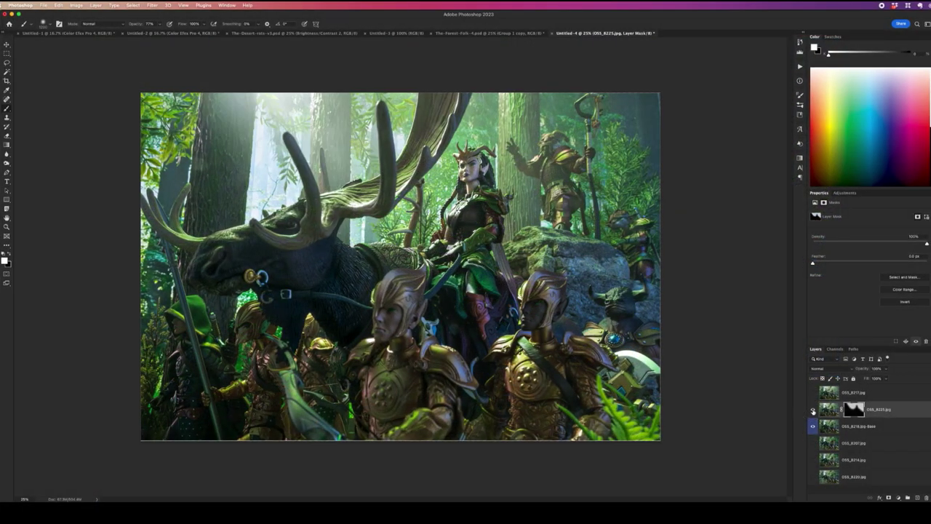
{"action": "left_click", "coordinate": [813, 411]}
{"action": "left_click", "coordinate": [813, 411]}
{"action": "left_click", "coordinate": [813, 411]}
{"action": "left_click", "coordinate": [813, 411]}
Step: Touch up the OSS_8225.jpg mask around the rider's head with the Brush tool and check the layer against the base
{"action": "key", "text": "x"}
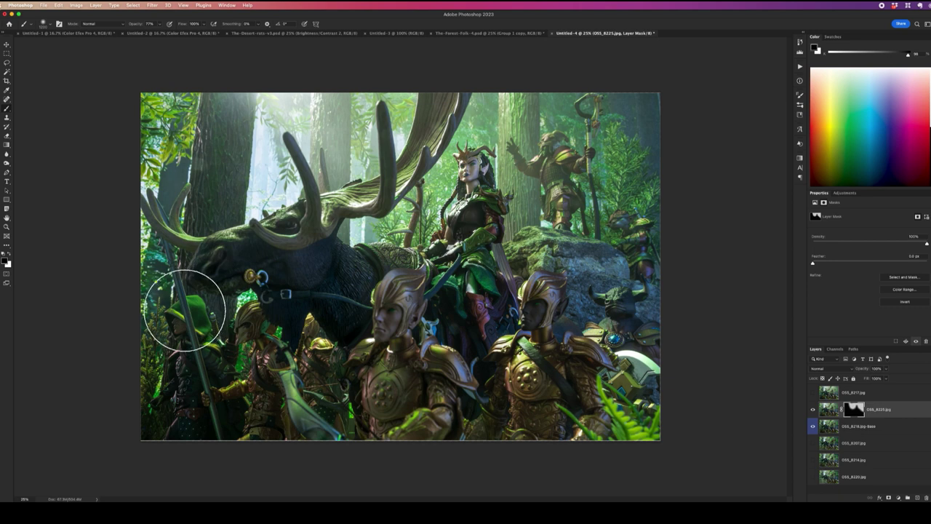
{"action": "key", "text": "v"}
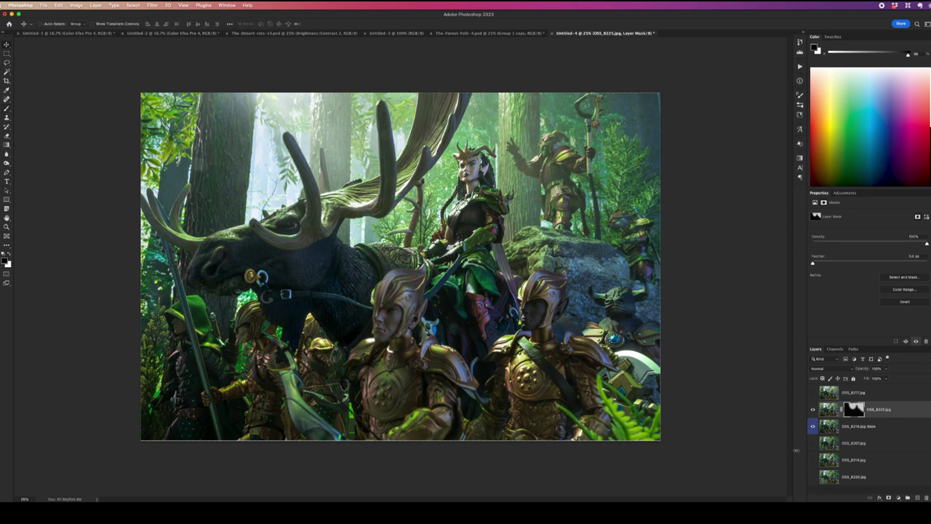
{"action": "left_click", "coordinate": [7, 109]}
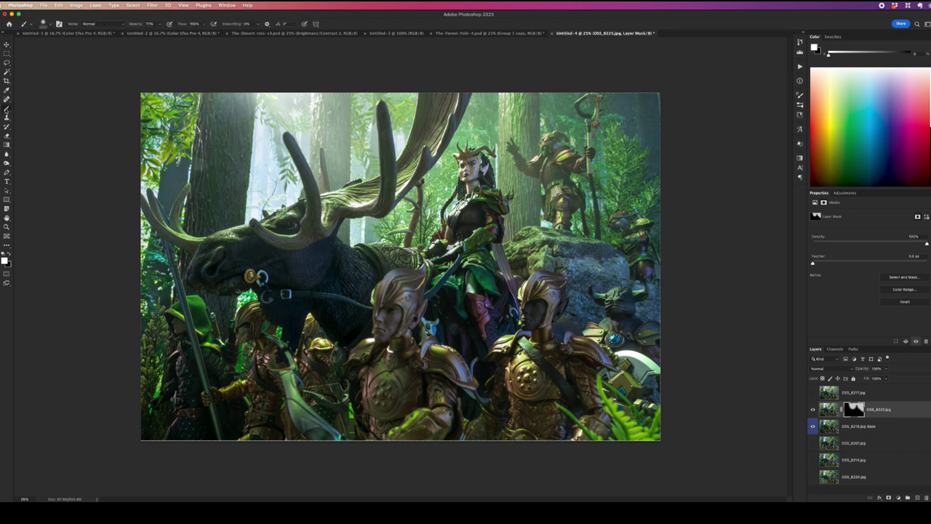
{"action": "left_click", "coordinate": [478, 173]}
{"action": "left_click", "coordinate": [6, 43]}
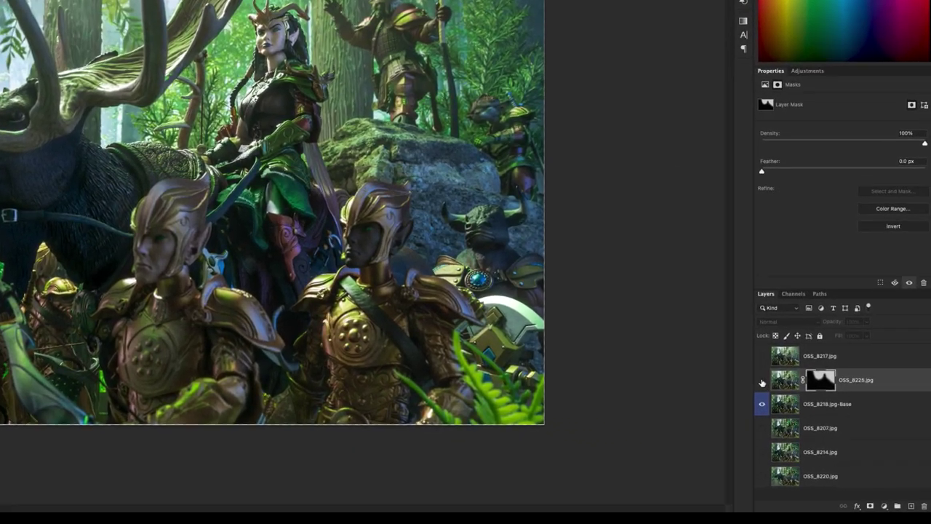
{"action": "left_click", "coordinate": [813, 409]}
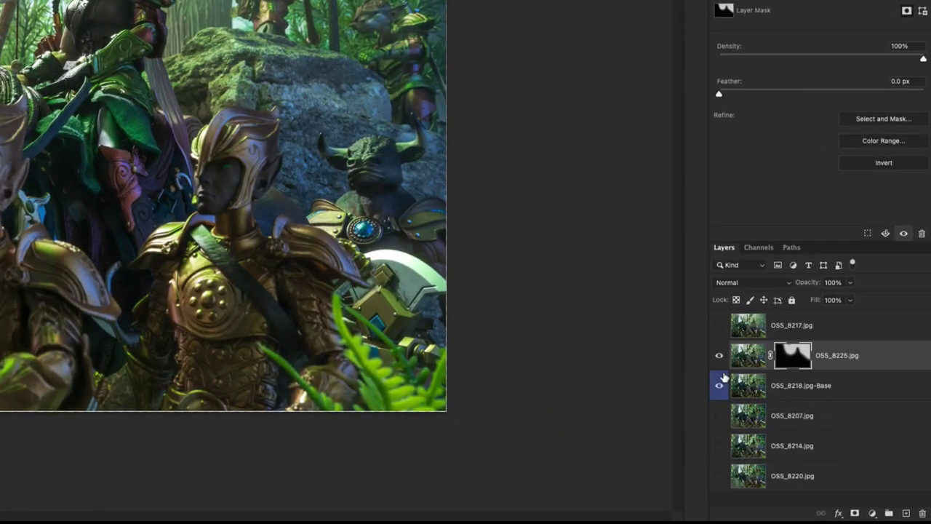
Step: Show layer OSS_8217.jpg, add a layer mask to it, and invert the mask to black
{"action": "left_click", "coordinate": [718, 325]}
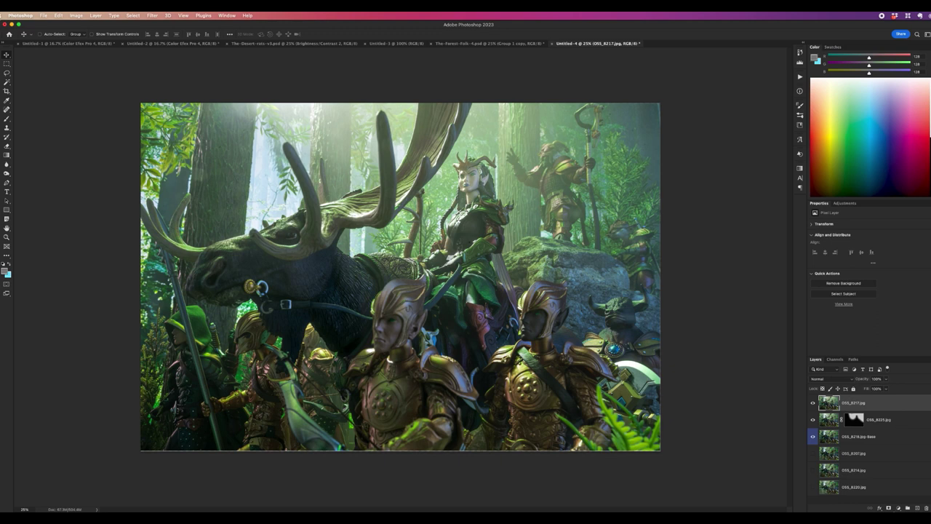
{"action": "left_click", "coordinate": [889, 508]}
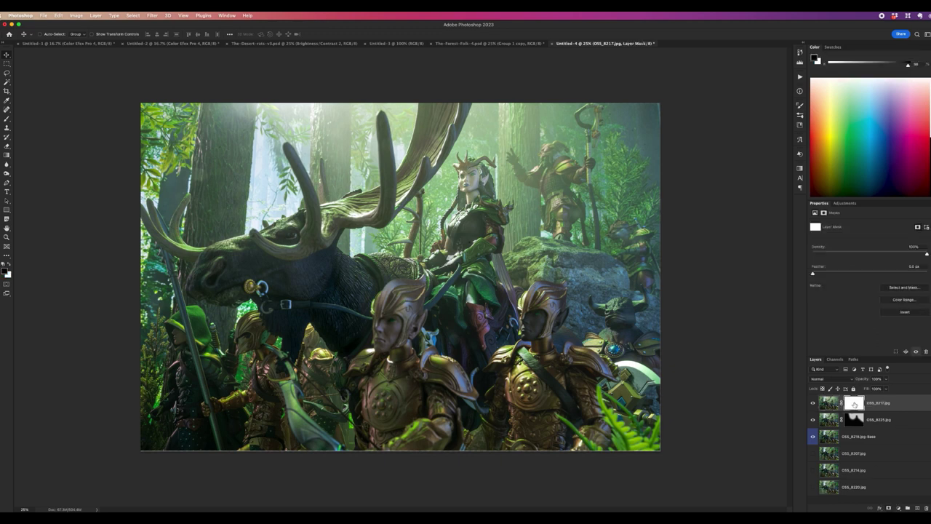
{"action": "key", "text": "super+i"}
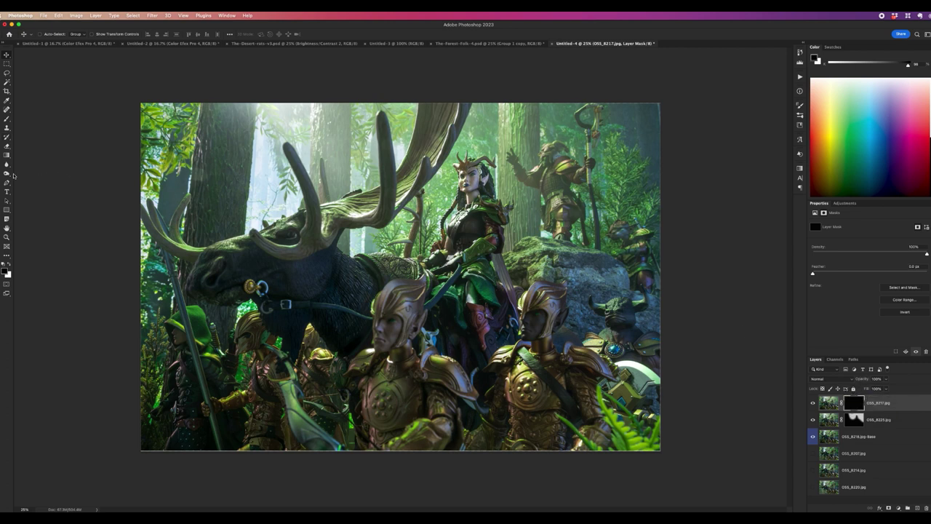
Step: Paint white at 53% brush opacity on the OSS_8217.jpg mask to bring in fog along the image's right edge
{"action": "left_click", "coordinate": [8, 119]}
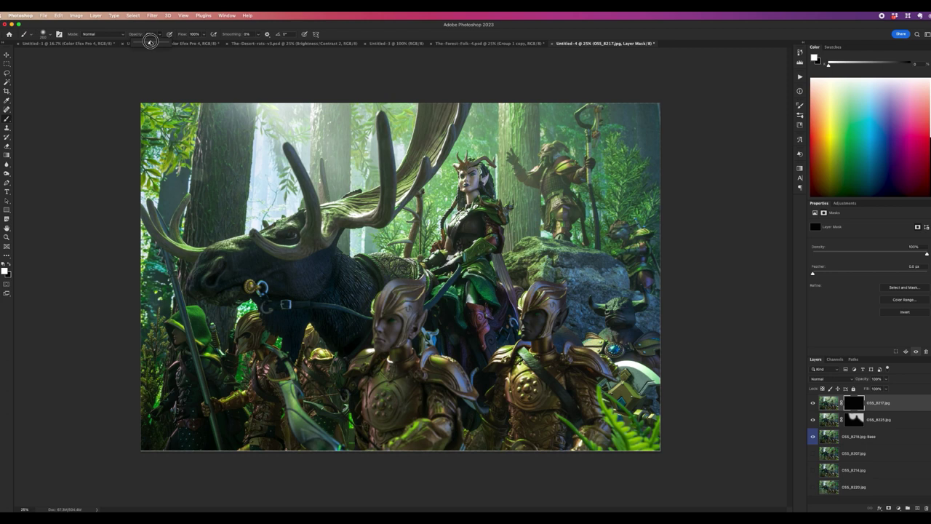
{"action": "mouse_move", "coordinate": [661, 208]}
{"action": "left_mouse_down"}
{"action": "mouse_move", "coordinate": [645, 177]}
{"action": "mouse_move", "coordinate": [644, 124]}
{"action": "mouse_move", "coordinate": [628, 79]}
{"action": "mouse_move", "coordinate": [677, 120]}
{"action": "left_mouse_up"}
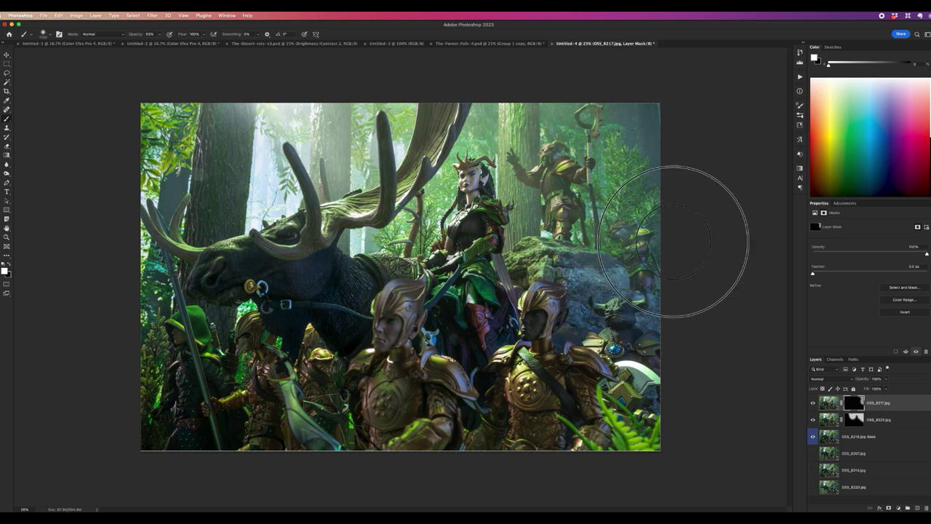
{"action": "key", "text": "bracketleft"}
{"action": "key", "text": "bracketleft"}
{"action": "key", "text": "bracketleft"}
{"action": "key", "text": "bracketleft"}
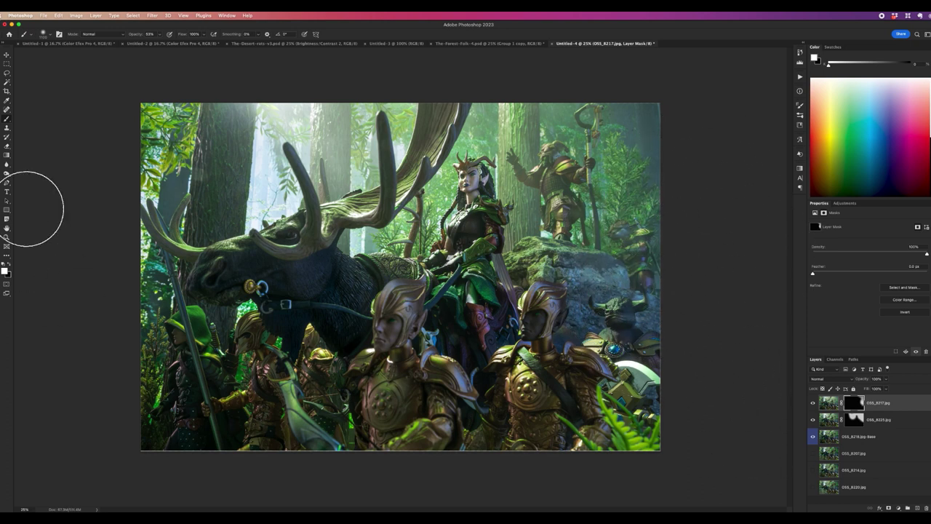
Step: Compare the base image with and without the masked fog layers OSS_8217.jpg and OSS_8225.jpg
{"action": "left_click", "coordinate": [6, 55]}
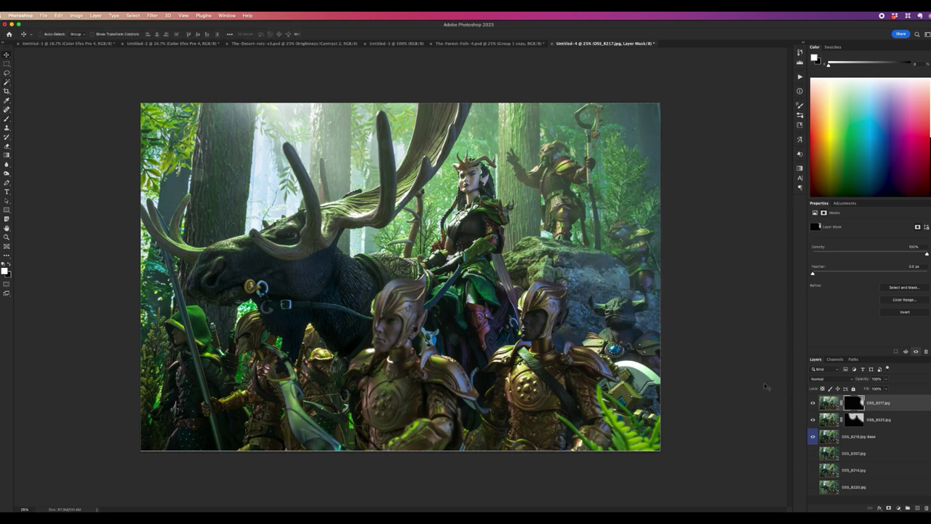
{"action": "left_click", "coordinate": [814, 403]}
{"action": "left_click", "coordinate": [814, 403]}
{"action": "left_click", "coordinate": [813, 403]}
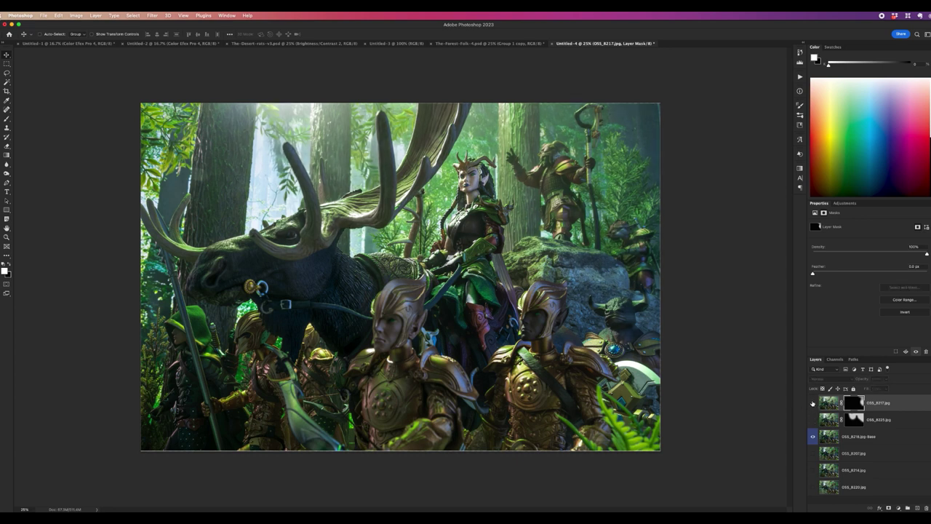
{"action": "left_click", "coordinate": [813, 420]}
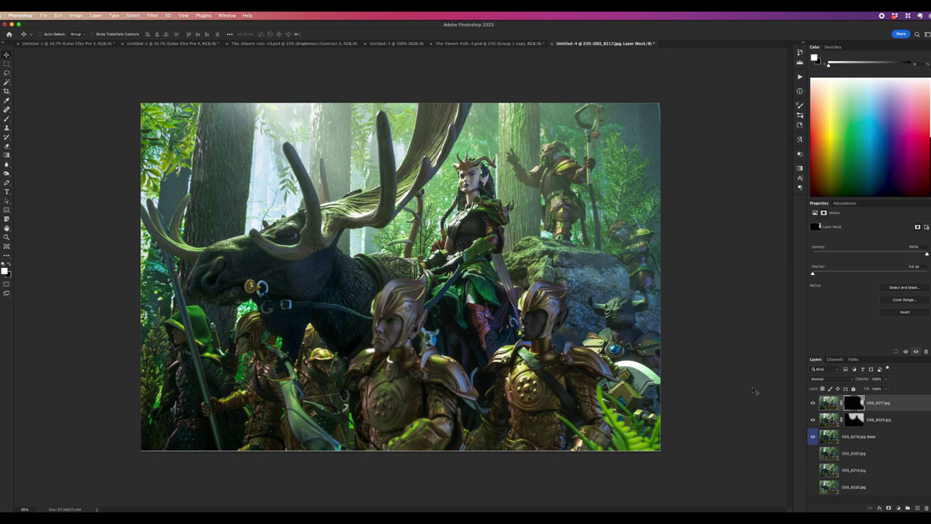
Step: View layers OSS_8207.jpg, OSS_8214.jpg and OSS_8220.jpg with the other layers hidden to examine their fog
{"action": "left_click", "coordinate": [813, 453], "text": "alt"}
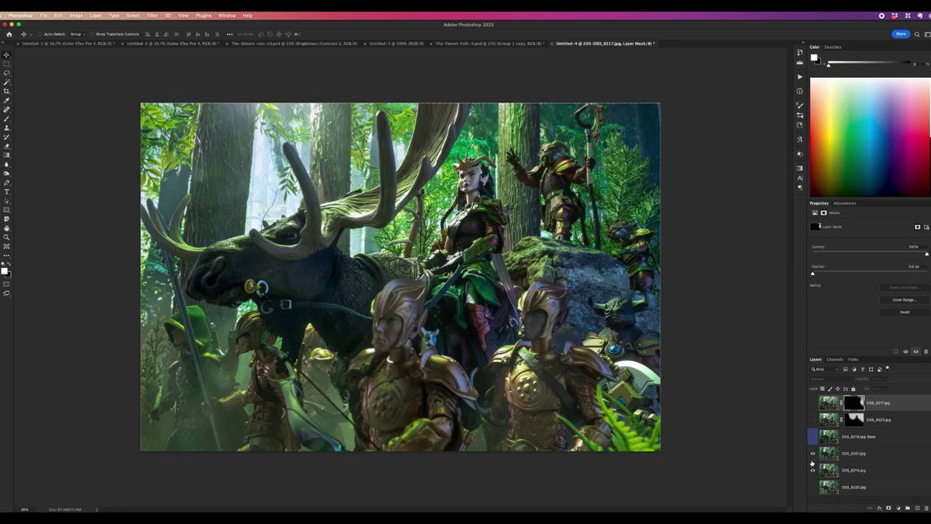
{"action": "left_click", "coordinate": [813, 453]}
{"action": "left_click", "coordinate": [813, 470]}
{"action": "left_click", "coordinate": [813, 487]}
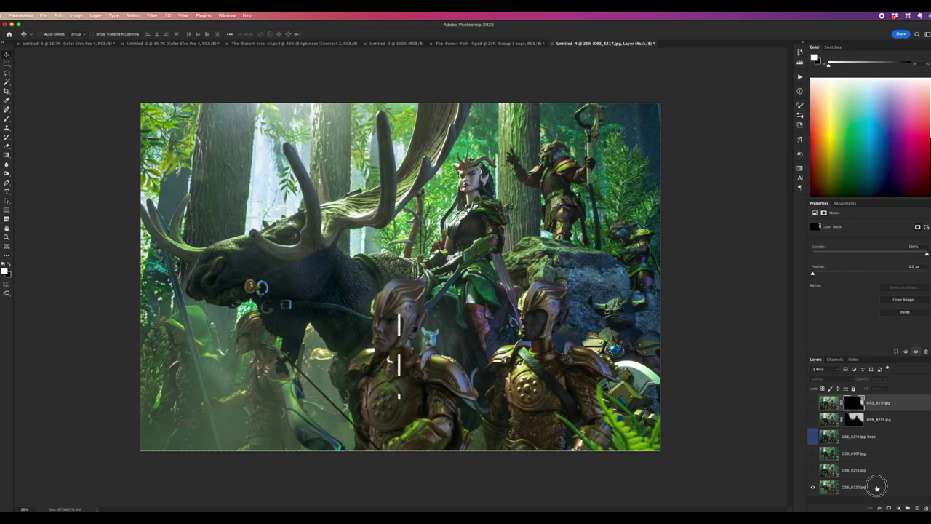
Step: Move layer OSS_8220.jpg to the top of the stack and show OSS_8217.jpg, OSS_8225.jpg and the base again
{"action": "left_click", "coordinate": [877, 488]}
{"action": "left_click_drag", "start_coordinate": [876, 487], "coordinate": [881, 399]}
{"action": "left_click_drag", "start_coordinate": [813, 419], "coordinate": [814, 453]}
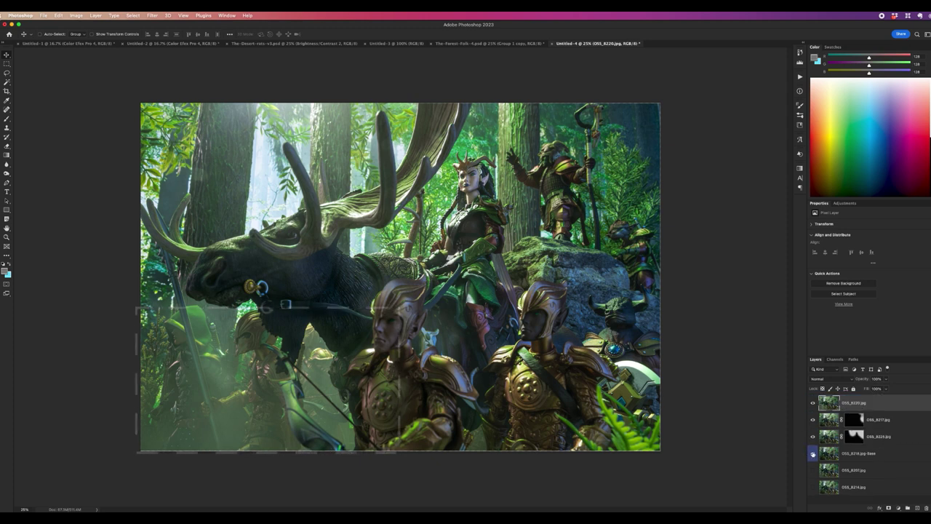
Step: Add an inverted layer mask to OSS_8220.jpg and paint white over the lower-left figures and foreground to bring in its fog
{"action": "left_click", "coordinate": [888, 508]}
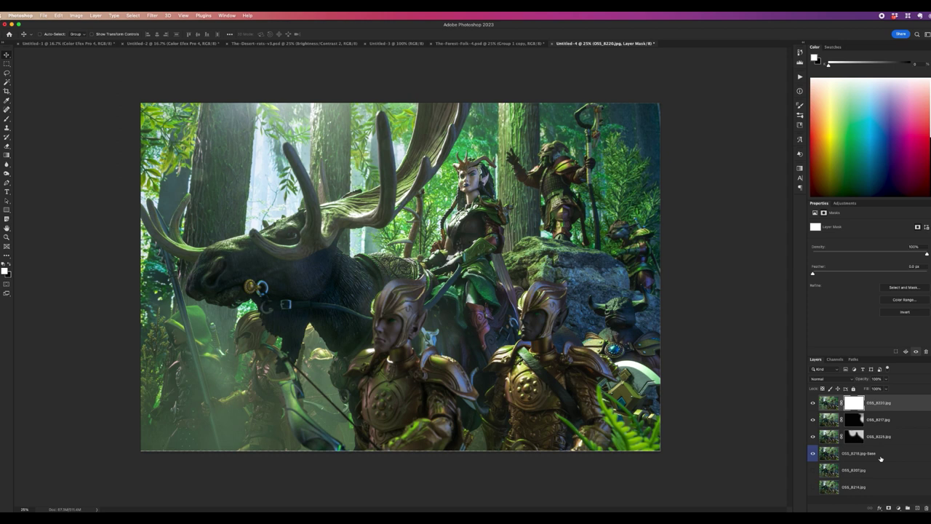
{"action": "key", "text": "super+i"}
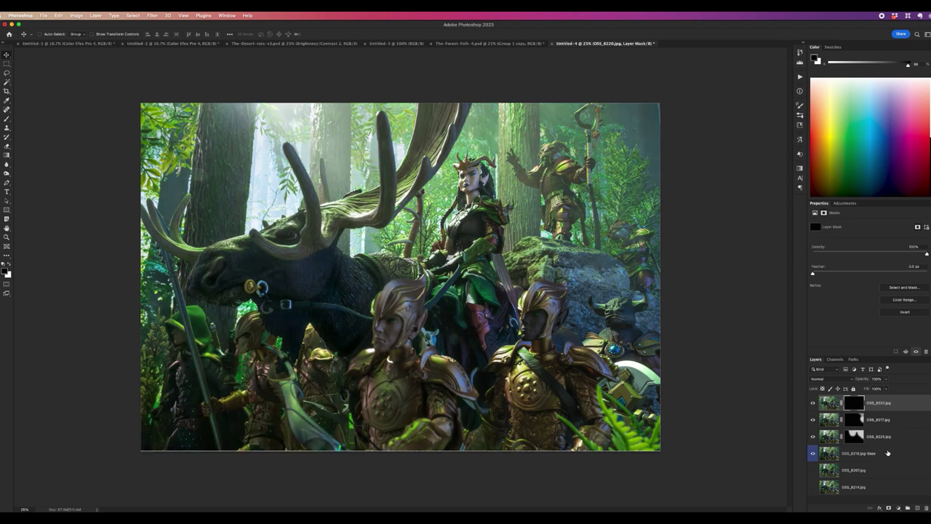
{"action": "left_click", "coordinate": [7, 121]}
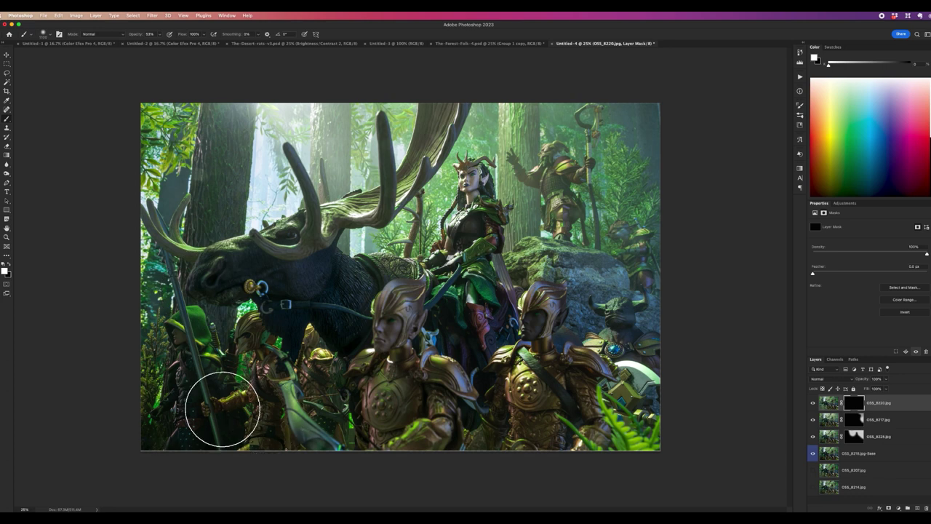
{"action": "mouse_move", "coordinate": [167, 397]}
{"action": "left_mouse_down"}
{"action": "mouse_move", "coordinate": [147, 384]}
{"action": "mouse_move", "coordinate": [189, 428]}
{"action": "mouse_move", "coordinate": [178, 456]}
{"action": "mouse_move", "coordinate": [237, 409]}
{"action": "mouse_move", "coordinate": [269, 407]}
{"action": "mouse_move", "coordinate": [303, 430]}
{"action": "mouse_move", "coordinate": [320, 411]}
{"action": "mouse_move", "coordinate": [312, 365]}
{"action": "mouse_move", "coordinate": [350, 471]}
{"action": "mouse_move", "coordinate": [257, 387]}
{"action": "mouse_move", "coordinate": [241, 348]}
{"action": "mouse_move", "coordinate": [238, 363]}
{"action": "mouse_move", "coordinate": [154, 369]}
{"action": "mouse_move", "coordinate": [160, 315]}
{"action": "mouse_move", "coordinate": [134, 328]}
{"action": "mouse_move", "coordinate": [165, 374]}
{"action": "mouse_move", "coordinate": [255, 336]}
{"action": "mouse_move", "coordinate": [187, 332]}
{"action": "mouse_move", "coordinate": [151, 273]}
{"action": "mouse_move", "coordinate": [203, 415]}
{"action": "mouse_move", "coordinate": [248, 470]}
{"action": "mouse_move", "coordinate": [326, 476]}
{"action": "mouse_move", "coordinate": [273, 438]}
{"action": "mouse_move", "coordinate": [345, 458]}
{"action": "mouse_move", "coordinate": [343, 468]}
{"action": "mouse_move", "coordinate": [251, 470]}
{"action": "mouse_move", "coordinate": [287, 470]}
{"action": "mouse_move", "coordinate": [315, 484]}
{"action": "mouse_move", "coordinate": [180, 465]}
{"action": "mouse_move", "coordinate": [108, 431]}
{"action": "left_mouse_up"}
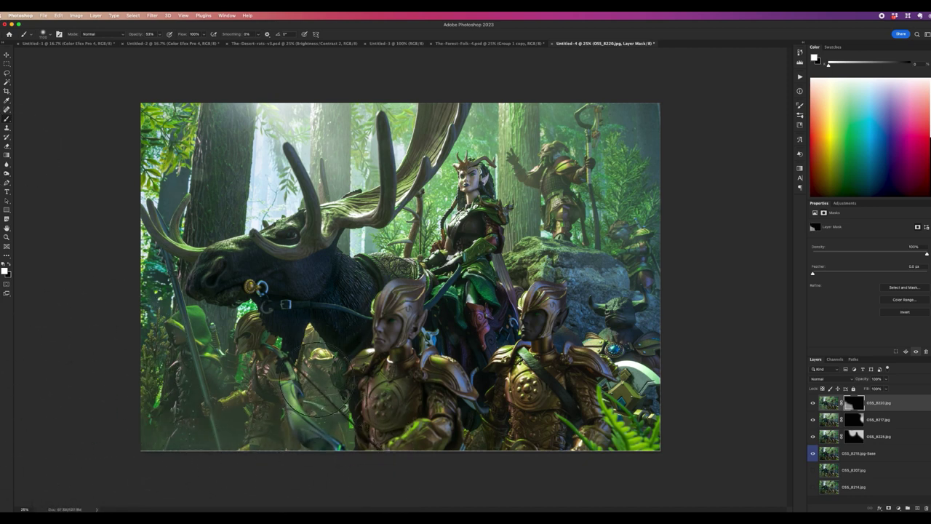
{"action": "mouse_move", "coordinate": [353, 458]}
{"action": "left_mouse_down"}
{"action": "mouse_move", "coordinate": [482, 336]}
{"action": "mouse_move", "coordinate": [487, 357]}
{"action": "left_mouse_up"}
{"action": "left_click_drag", "start_coordinate": [376, 401], "coordinate": [332, 395]}
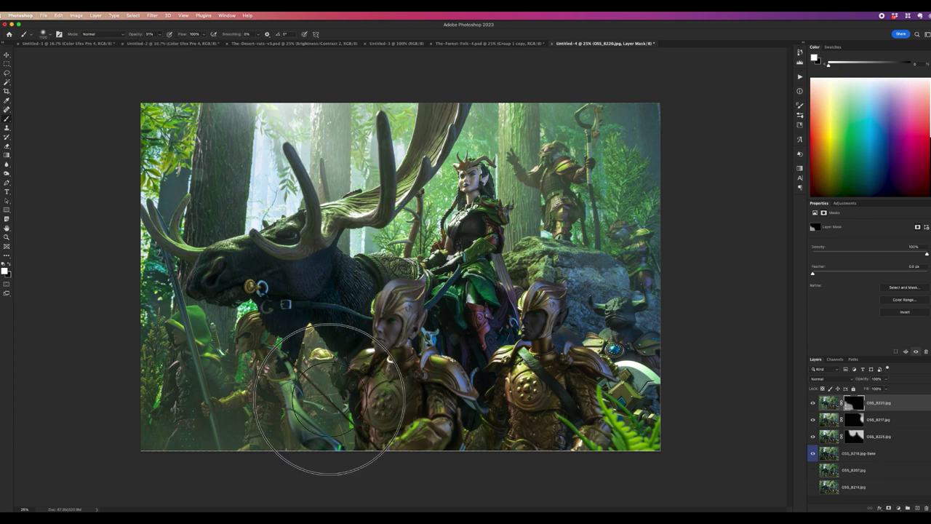
Step: Toggle the base layer's visibility to inspect the areas revealed by the three fog masks, and select the base layer
{"action": "left_click", "coordinate": [7, 55]}
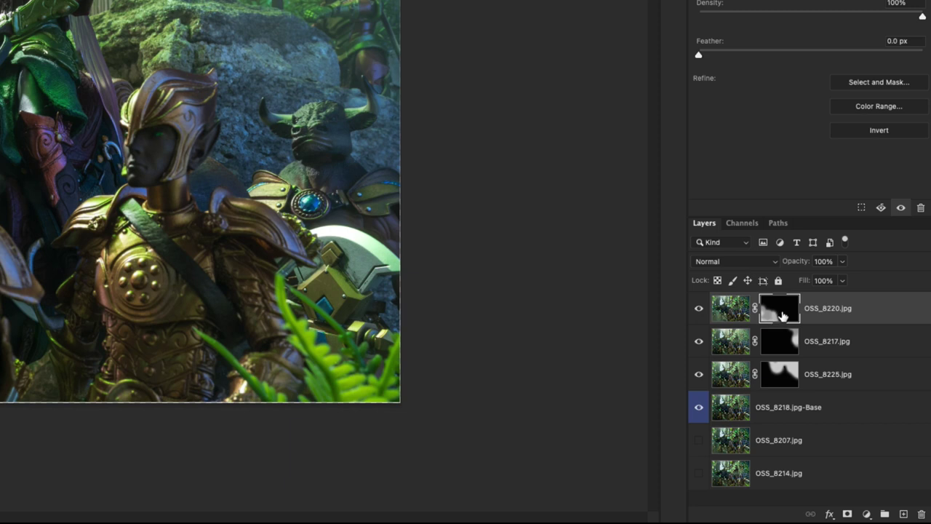
{"action": "left_click", "coordinate": [698, 411]}
{"action": "left_click", "coordinate": [698, 411]}
{"action": "left_click", "coordinate": [698, 411]}
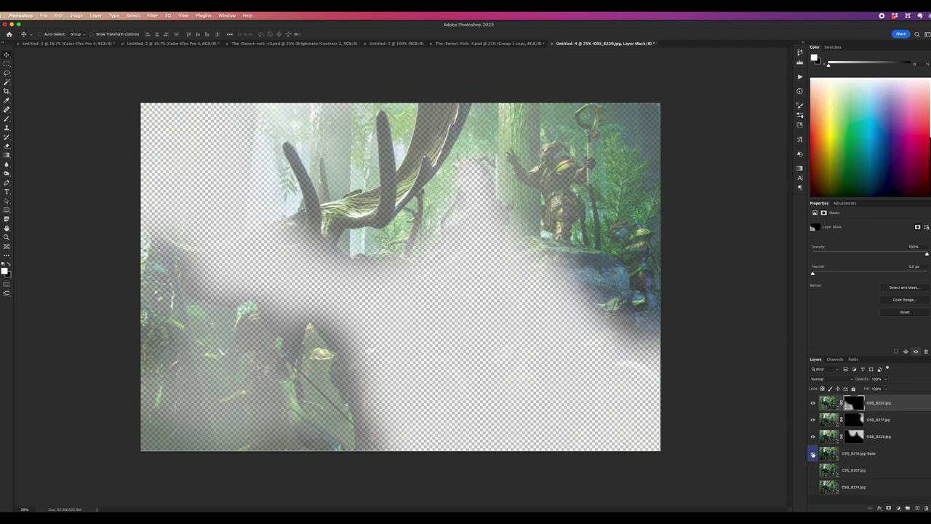
{"action": "left_click", "coordinate": [812, 454]}
{"action": "left_click", "coordinate": [887, 454]}
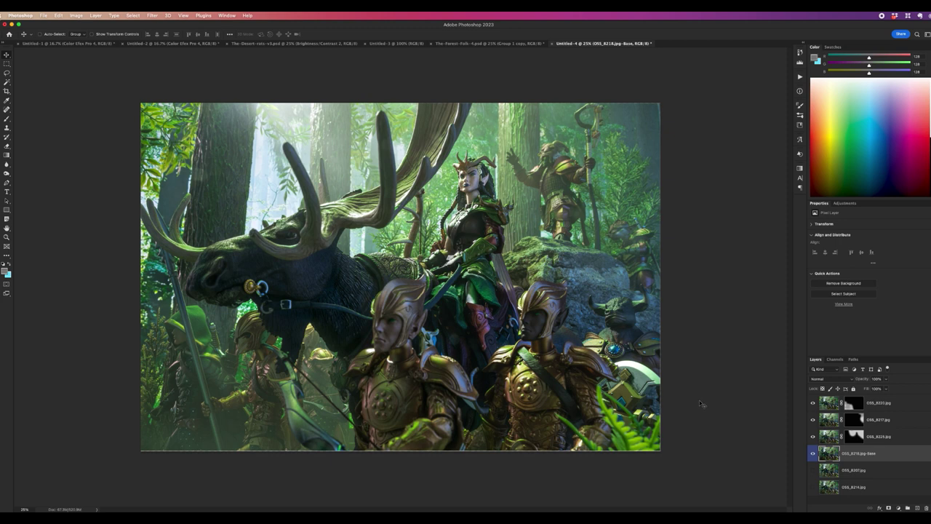
Step: Switch to The-Forest-Folk-4.psd, hide Group 3, Group 2 and Group 1 copy, and expand Group 1
{"action": "left_click", "coordinate": [493, 46]}
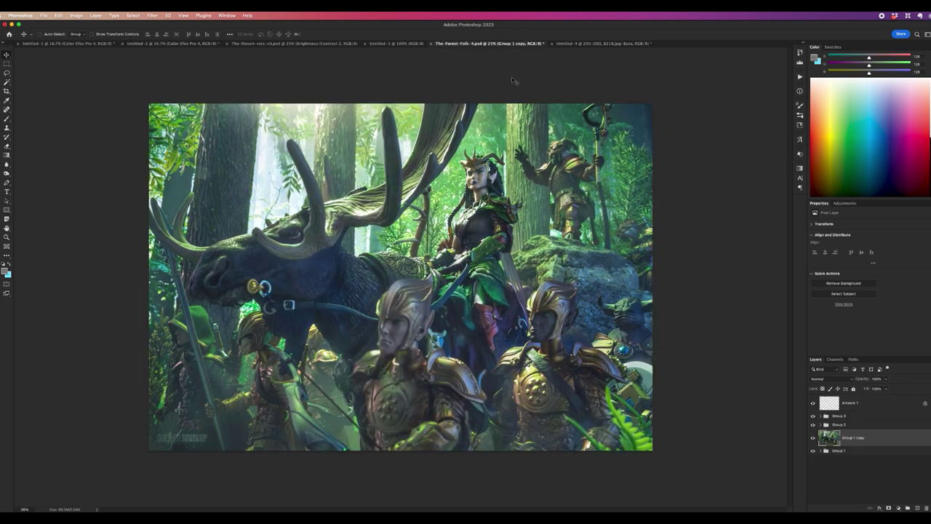
{"action": "left_click", "coordinate": [813, 429]}
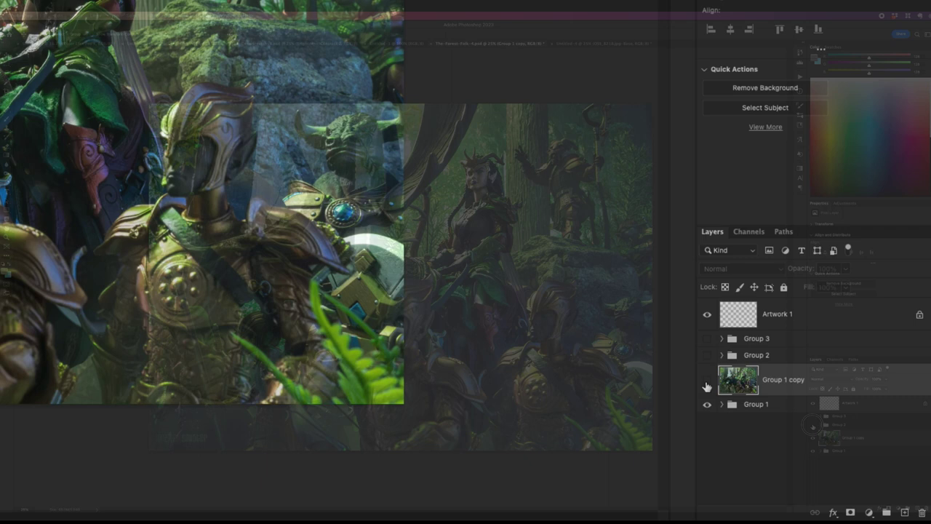
{"action": "left_click", "coordinate": [720, 405]}
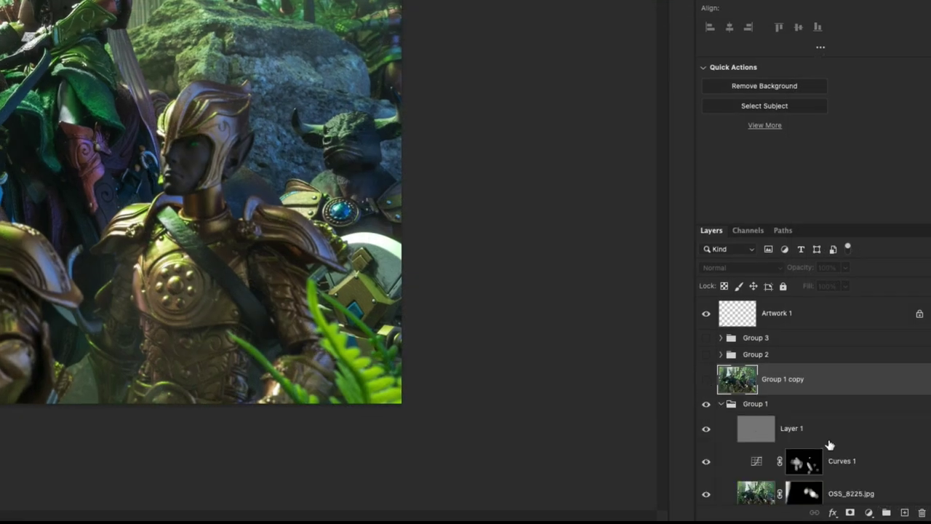
Step: Examine the layer masks of OSS_8220.jpg, OSS_8217.jpg, OSS_8207.jpg, OSS_8225.jpg and Curves 1 inside Group 1
{"action": "scroll", "coordinate": [829, 443], "scroll_direction": "down", "scroll_amount": 3}
{"action": "left_click", "coordinate": [809, 457]}
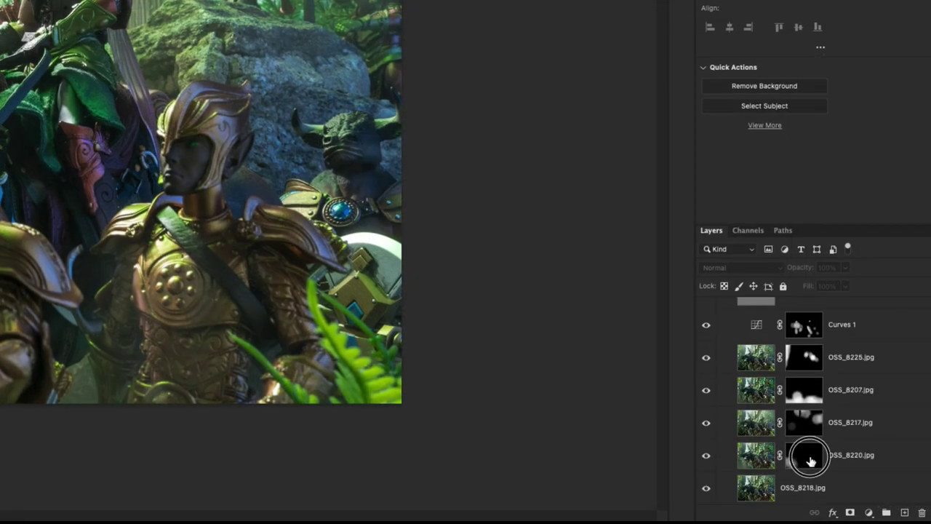
{"action": "left_click", "coordinate": [811, 422]}
{"action": "left_click", "coordinate": [811, 386]}
{"action": "left_click", "coordinate": [809, 358]}
{"action": "left_click", "coordinate": [806, 331]}
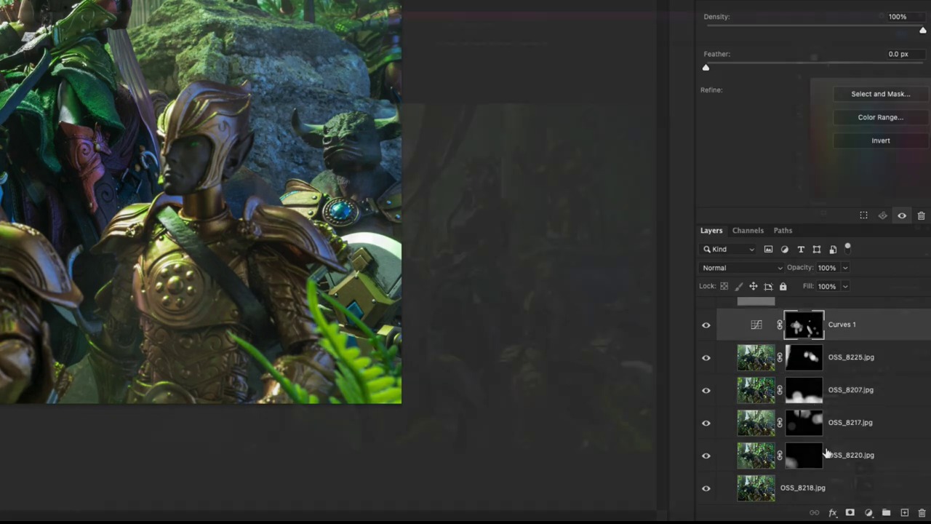
Step: Disable the Curves 1 mask temporarily, compare the image with and without the adjustment, and re-enable the mask
{"action": "right_click", "coordinate": [864, 471]}
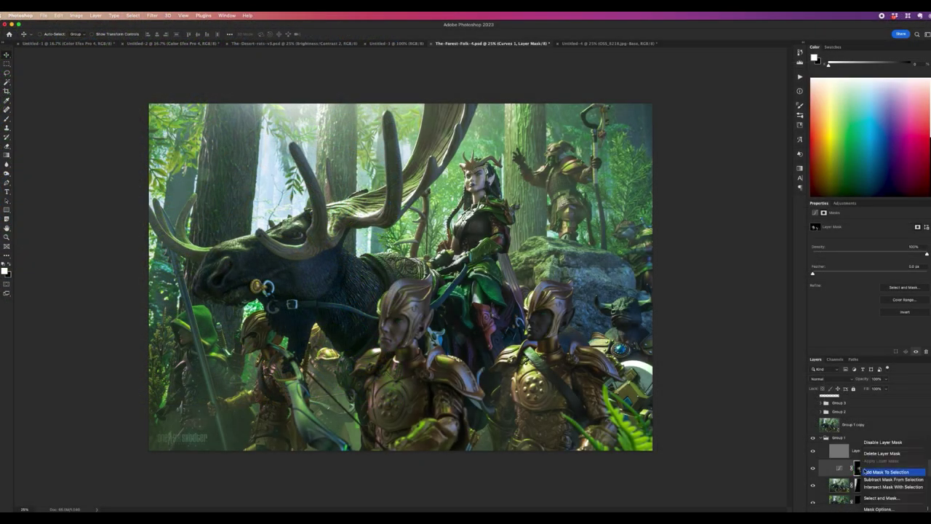
{"action": "left_click", "coordinate": [880, 444]}
{"action": "left_click", "coordinate": [813, 469]}
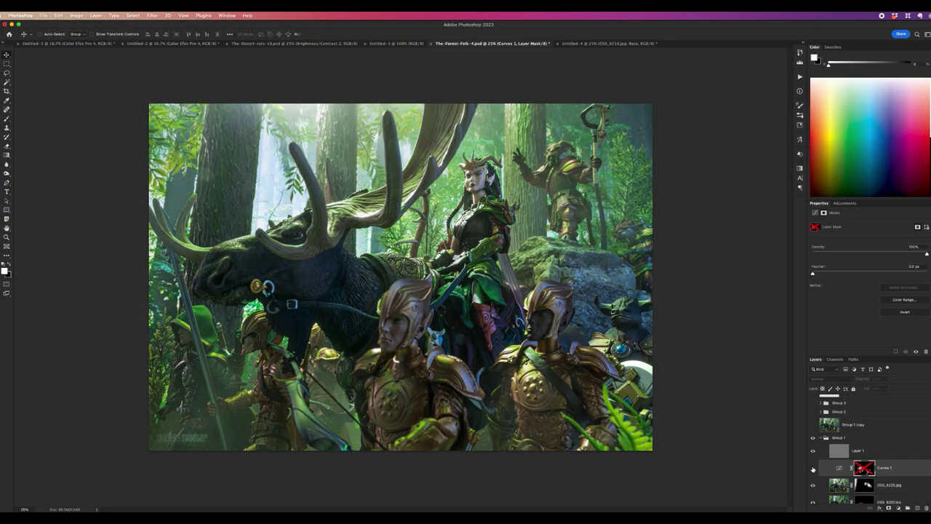
{"action": "left_click", "coordinate": [813, 469]}
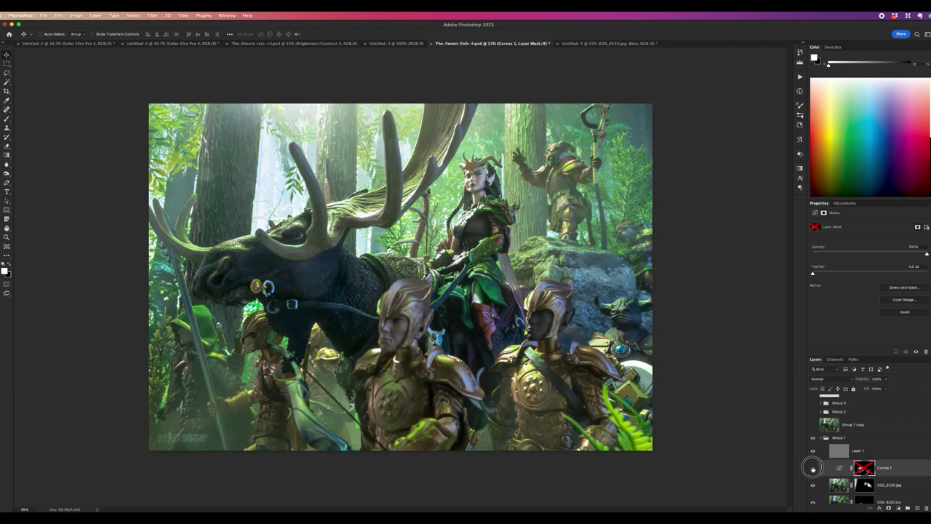
{"action": "left_click", "coordinate": [813, 470]}
{"action": "left_click", "coordinate": [813, 469]}
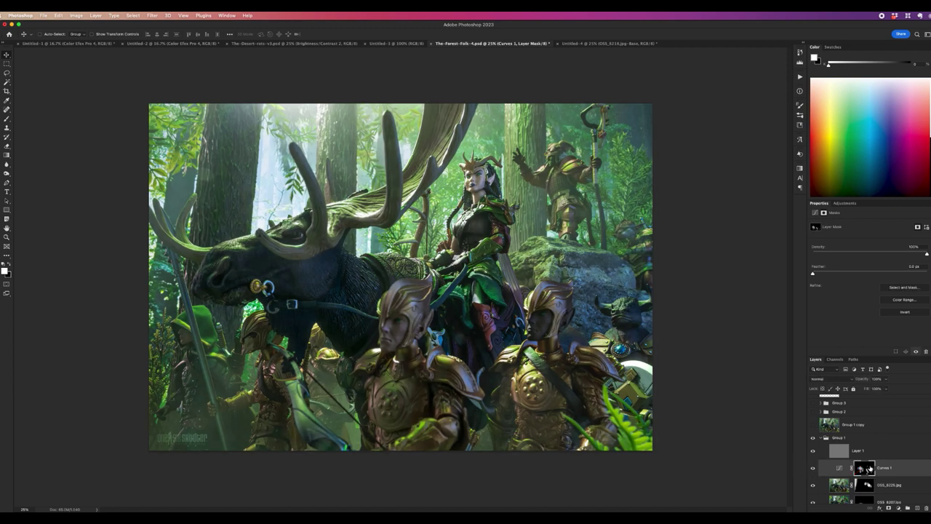
Step: Select the grey Layer 1 above the Curves adjustment, then collapse Group 1
{"action": "left_click", "coordinate": [818, 467]}
{"action": "left_click", "coordinate": [818, 468]}
{"action": "left_click", "coordinate": [858, 451]}
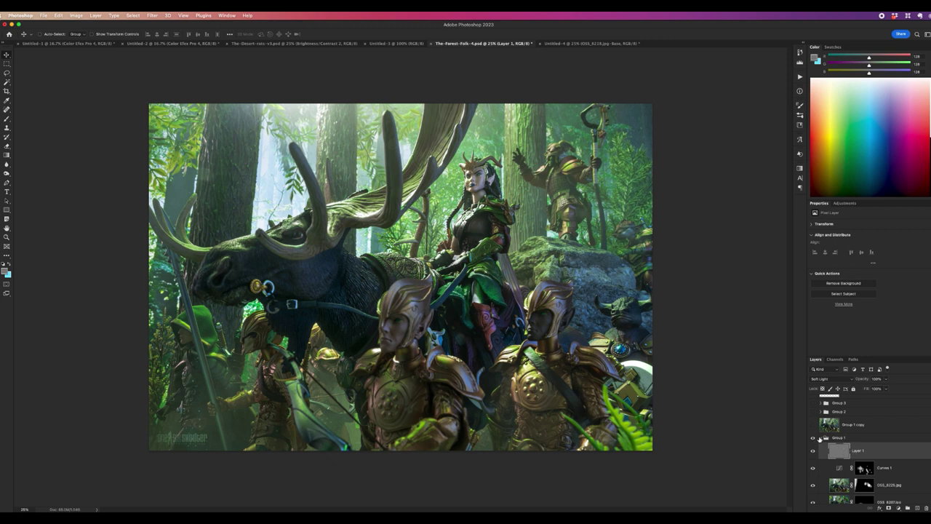
{"action": "left_click", "coordinate": [820, 438]}
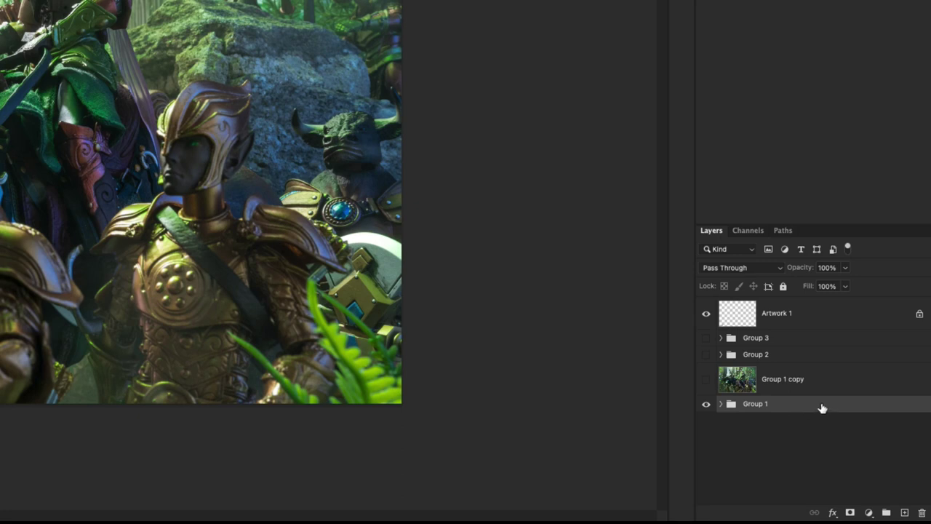
Step: Hide Group 1, then show and select the merged Group 1 copy layer
{"action": "right_click", "coordinate": [820, 409]}
{"action": "left_click", "coordinate": [710, 393]}
{"action": "left_click", "coordinate": [706, 404]}
{"action": "left_click", "coordinate": [706, 379]}
{"action": "left_click", "coordinate": [779, 384]}
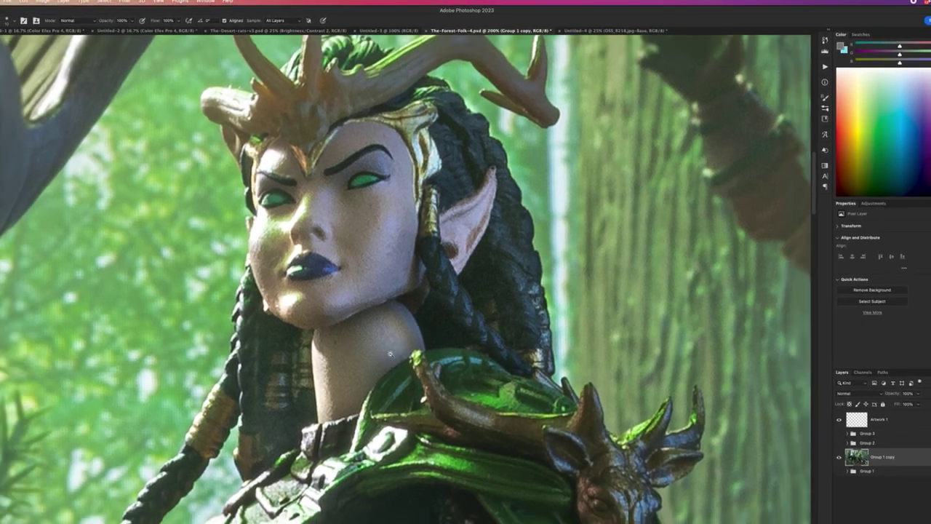
Step: Return from the close-up of the rider's face to the wider scene and switch to the Move tool
{"action": "key", "text": "ctrl+minus"}
{"action": "key", "text": "ctrl+minus"}
{"action": "key", "text": "ctrl+minus"}
{"action": "key", "text": "ctrl+minus"}
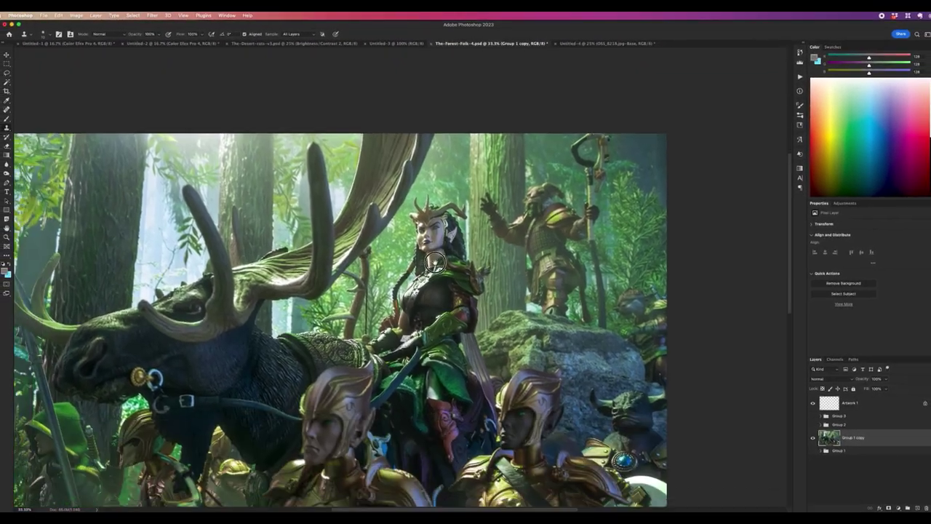
{"action": "scroll", "coordinate": [435, 264], "scroll_direction": "down", "scroll_amount": 3}
{"action": "left_click", "coordinate": [6, 109]}
{"action": "left_click", "coordinate": [6, 54]}
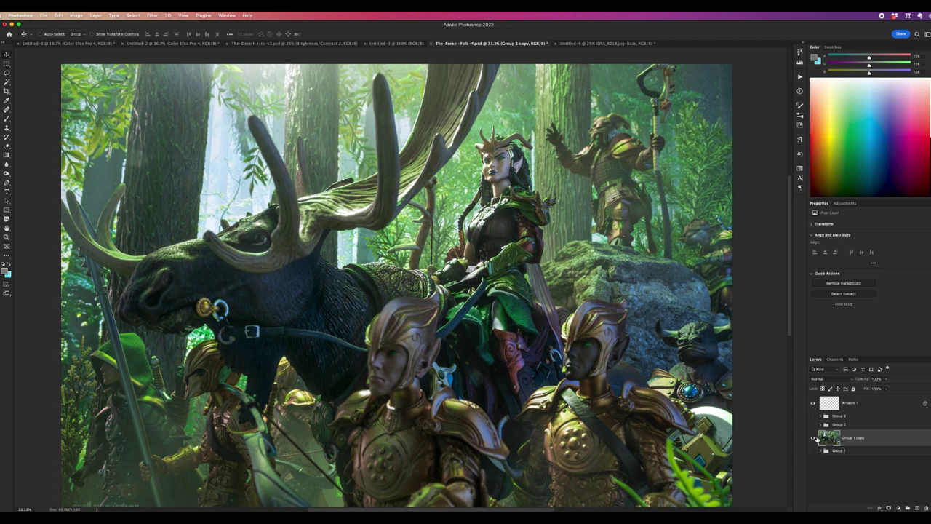
Step: Turn on the visibility of Group 2 and Group 3 above the merged copy to view their effects on the whole image
{"action": "left_click", "coordinate": [813, 425]}
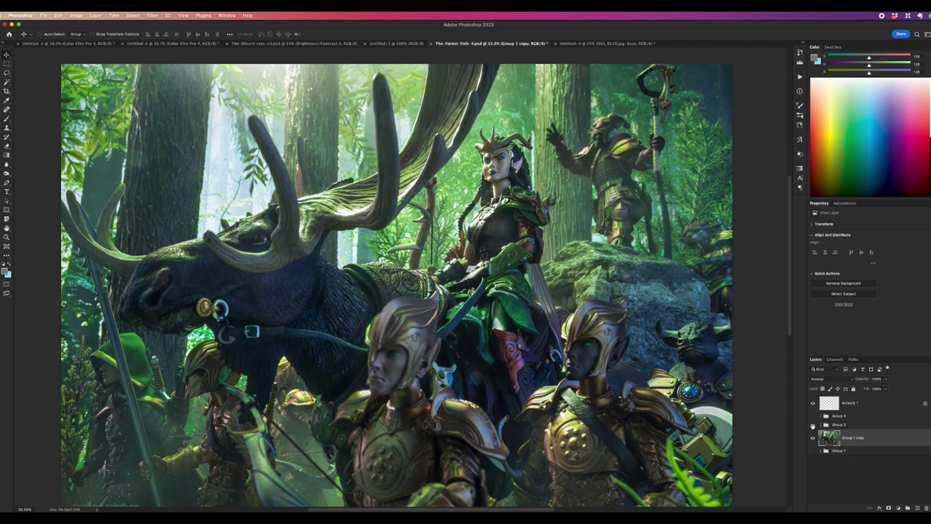
{"action": "key", "text": "super+minus"}
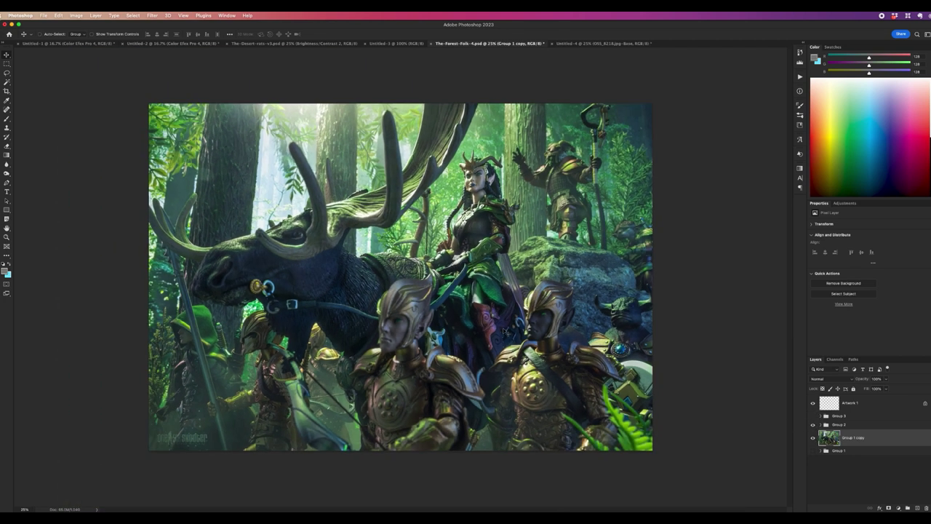
{"action": "left_click", "coordinate": [813, 416]}
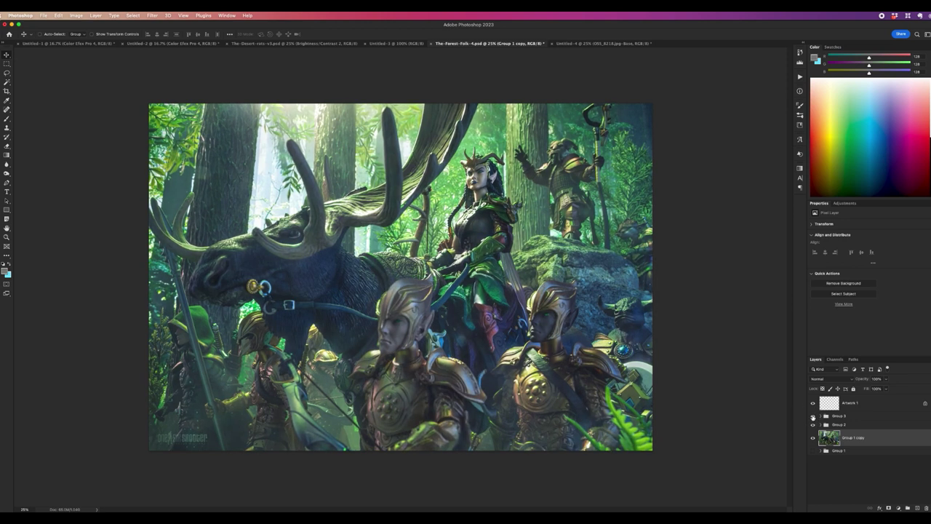